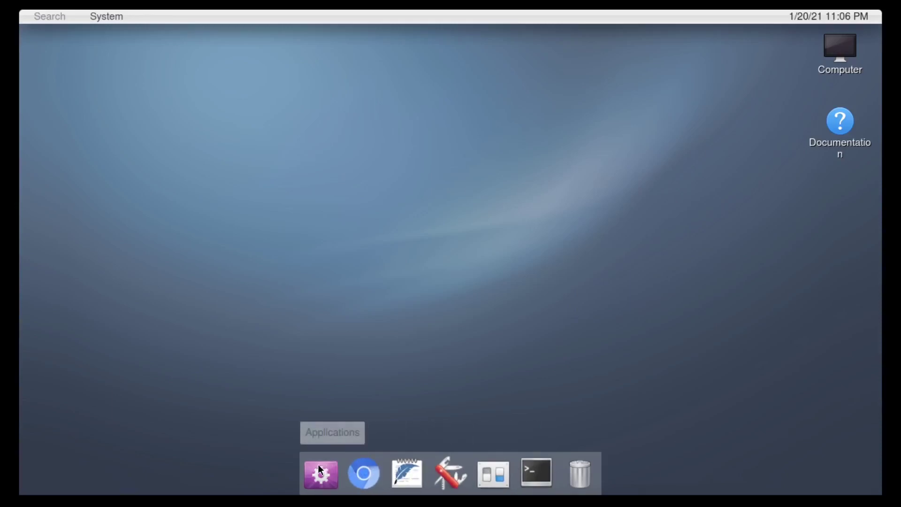
Search the system for entries matching "s", leaving the results without launching any of them.
left_click(89, 18)
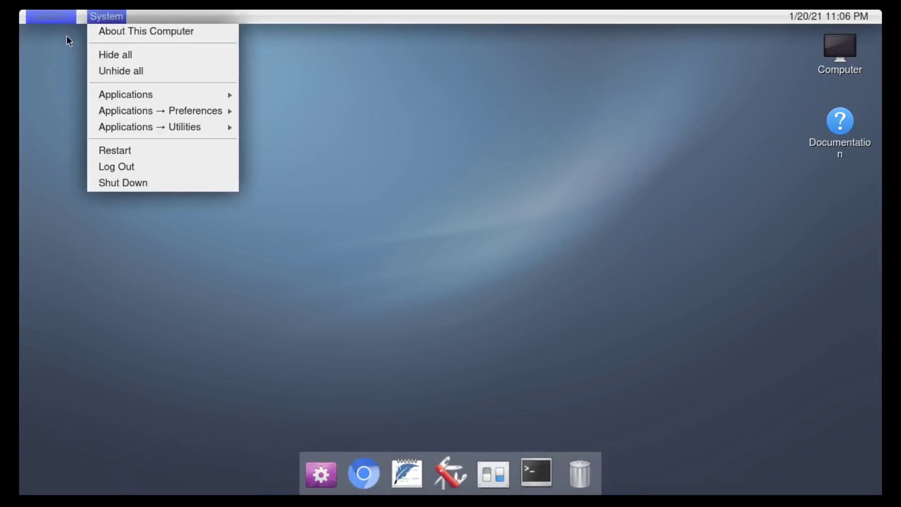
left_click(100, 54)
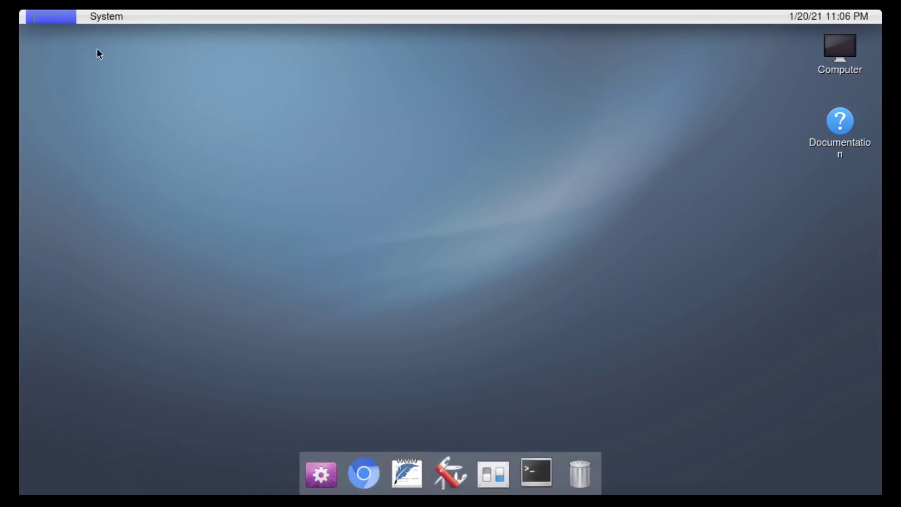
left_click(64, 18)
type("s")
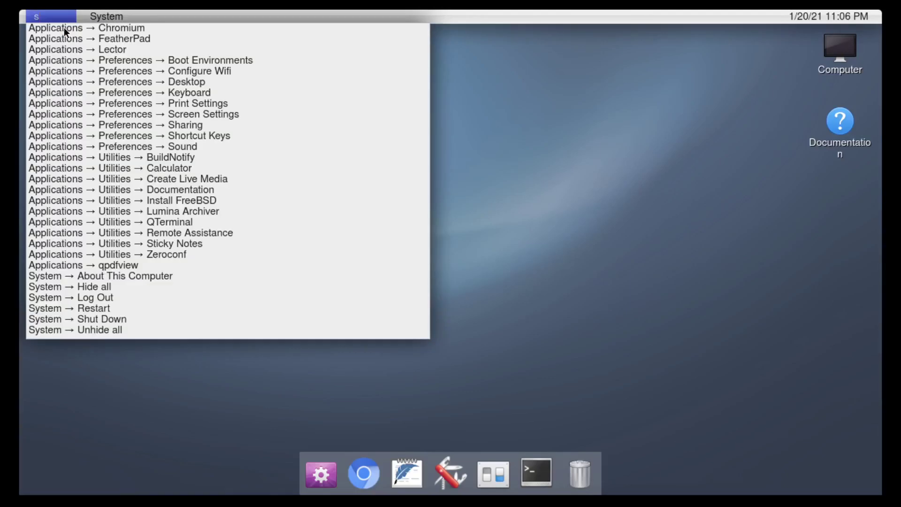
left_click(64, 28)
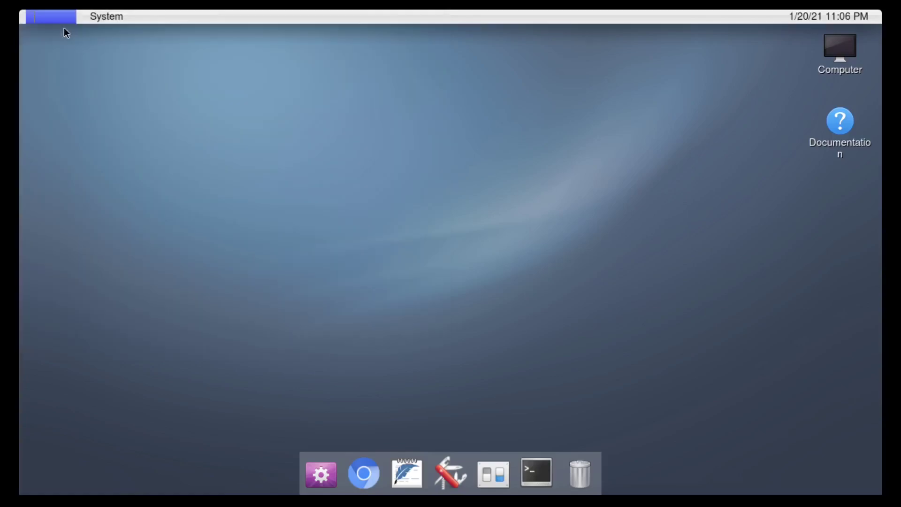
Review the hardware and FreeBSD details in About This Computer, and dismiss the window.
left_click(112, 18)
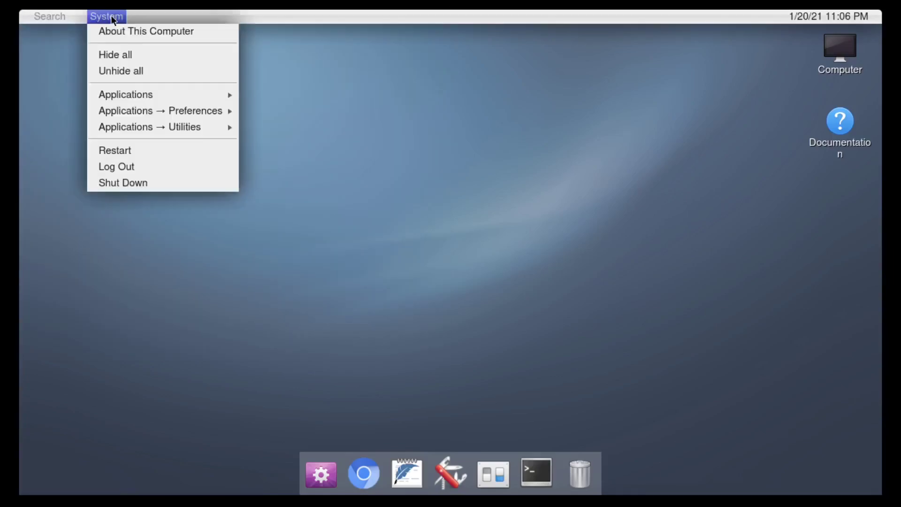
left_click(146, 31)
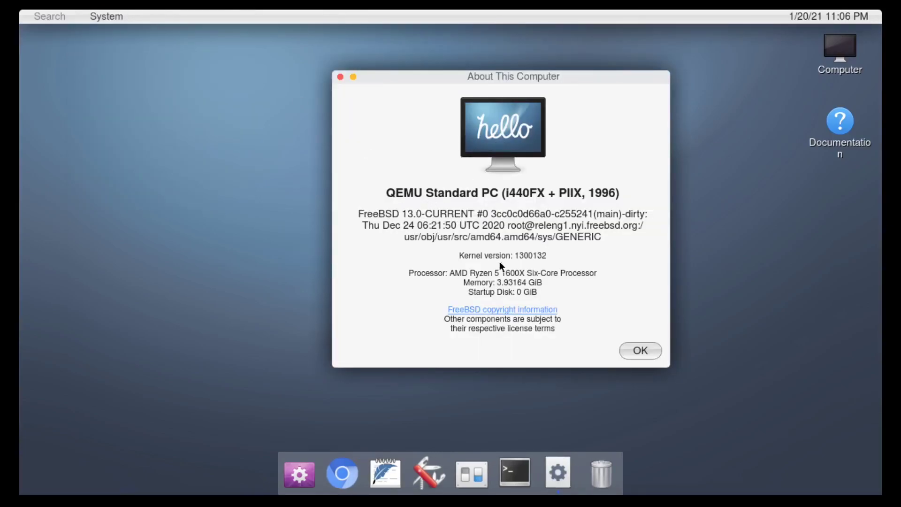
key("Return")
Examine the applications listed under the Preferences and Utilities categories of the system.
left_click(107, 16)
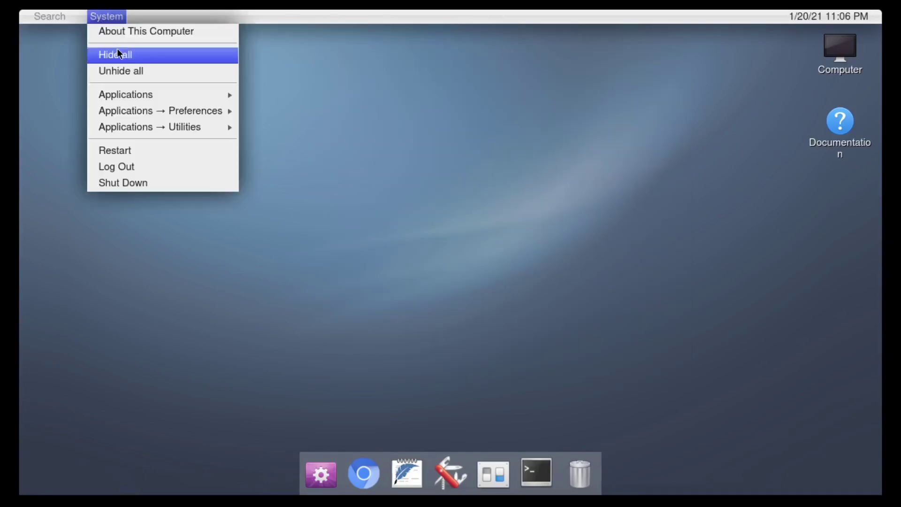
mouse_move(149, 96)
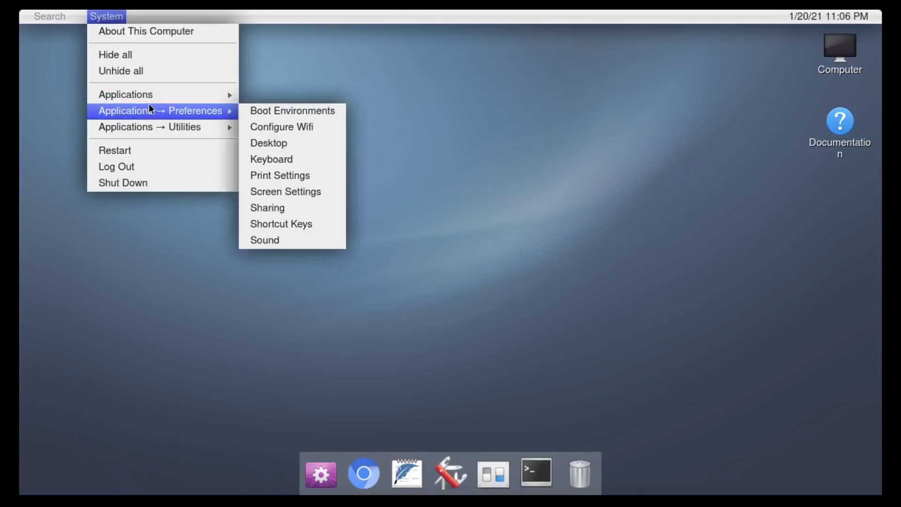
mouse_move(151, 130)
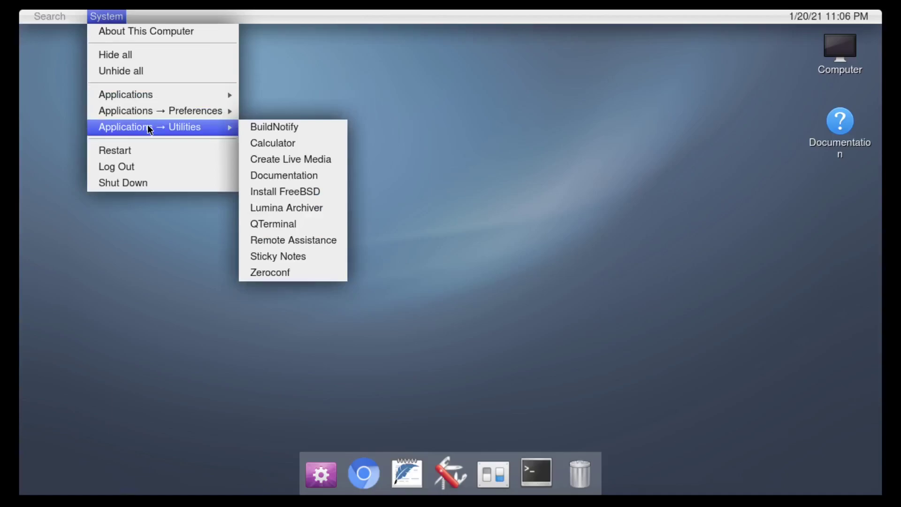
mouse_move(228, 93)
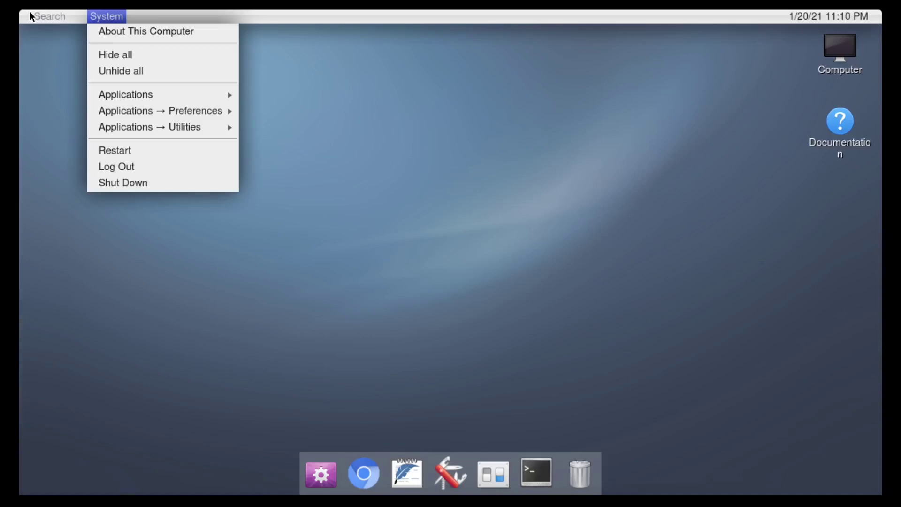
mouse_move(126, 95)
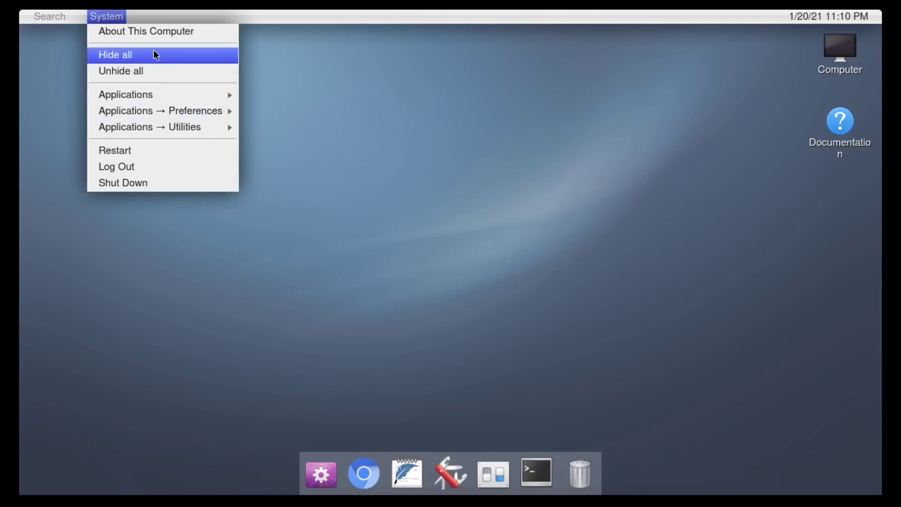
left_click(69, 18)
left_click(95, 22)
left_click(345, 133)
left_click(97, 77)
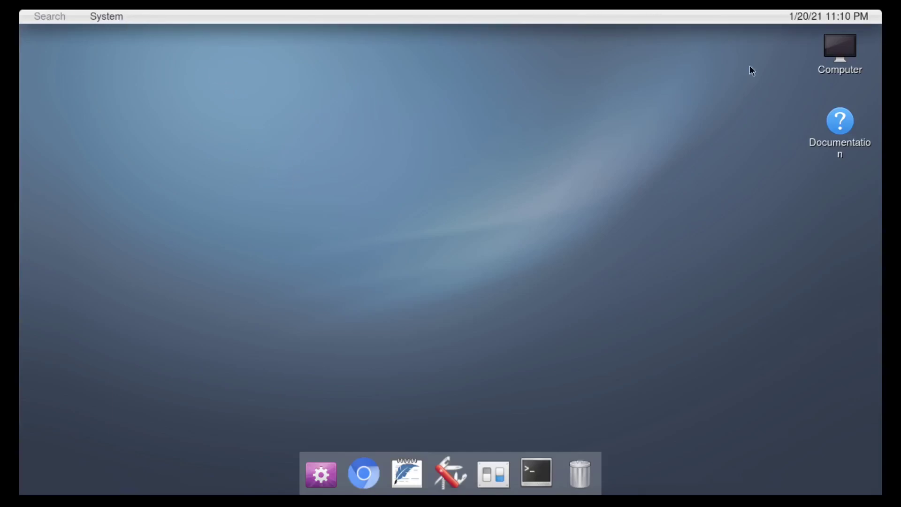
key("super")
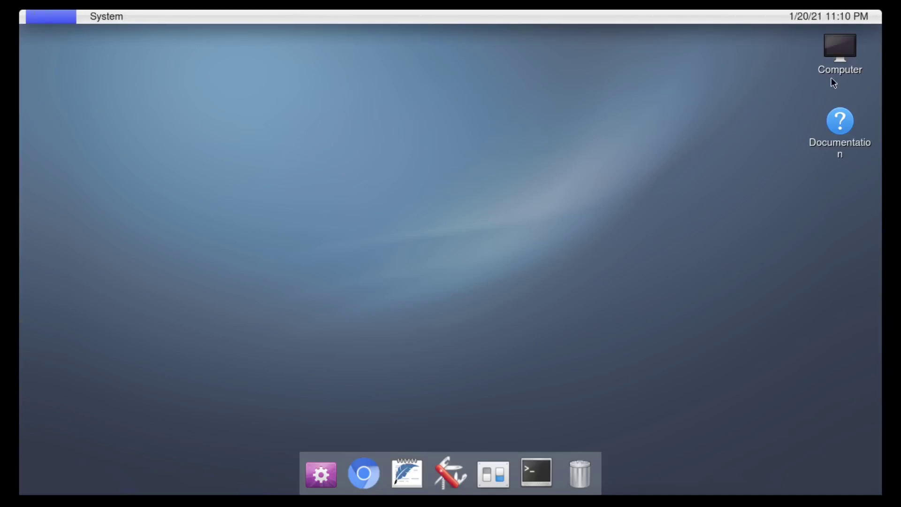
Open Computer from the desktop, move its window toward the middle of the screen, and read Filer's license text.
double_click(834, 56)
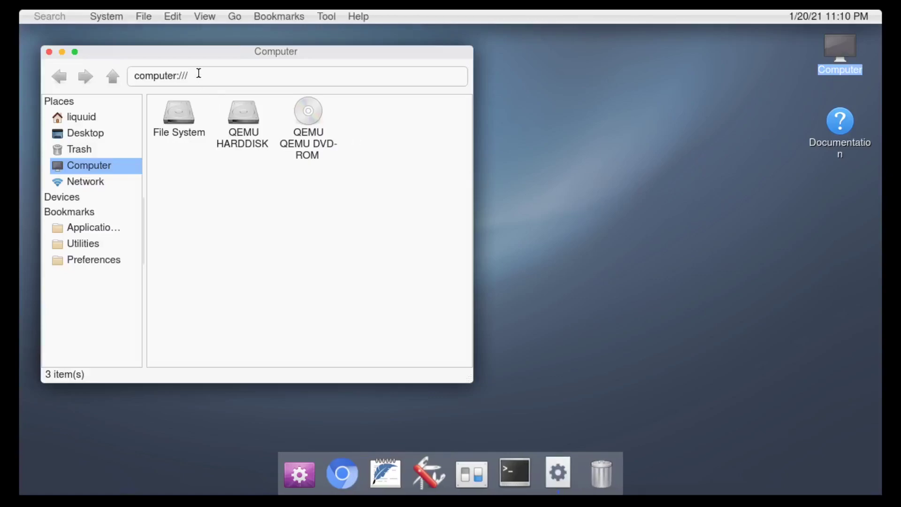
left_click_drag(315, 54, 421, 75)
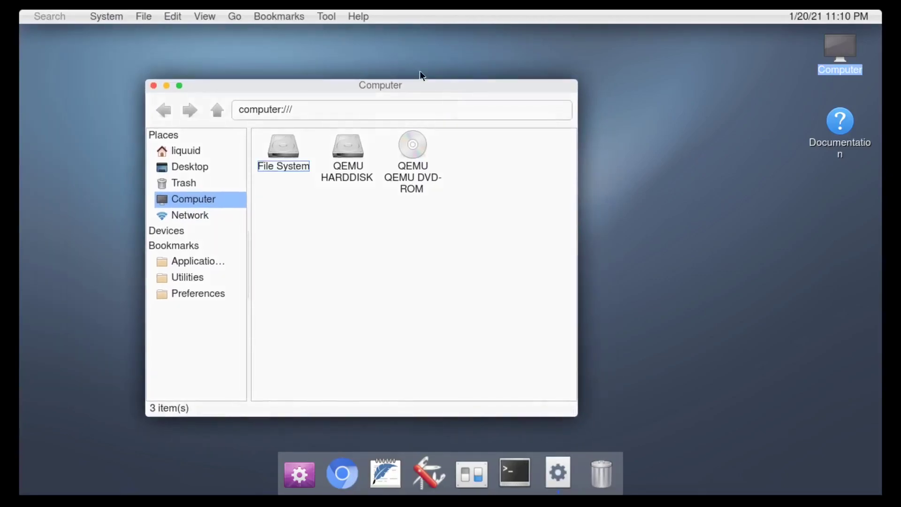
left_click(143, 17)
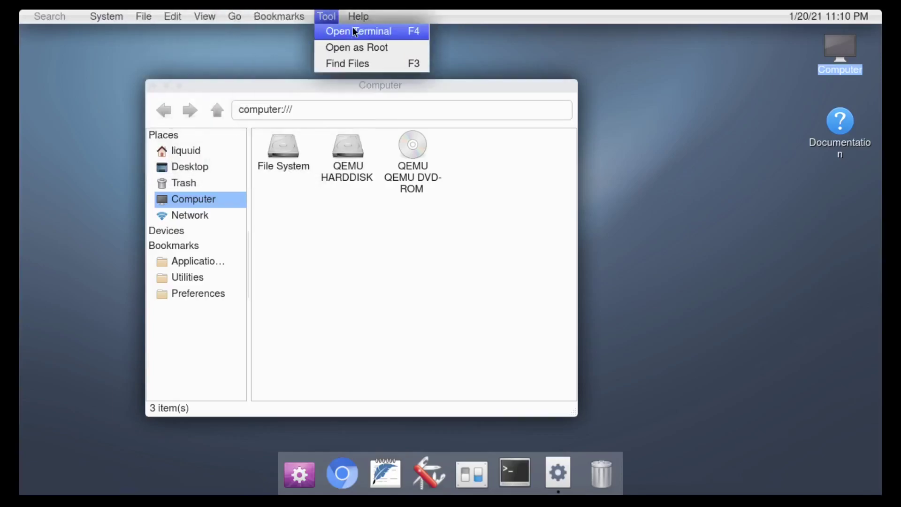
left_click(356, 64)
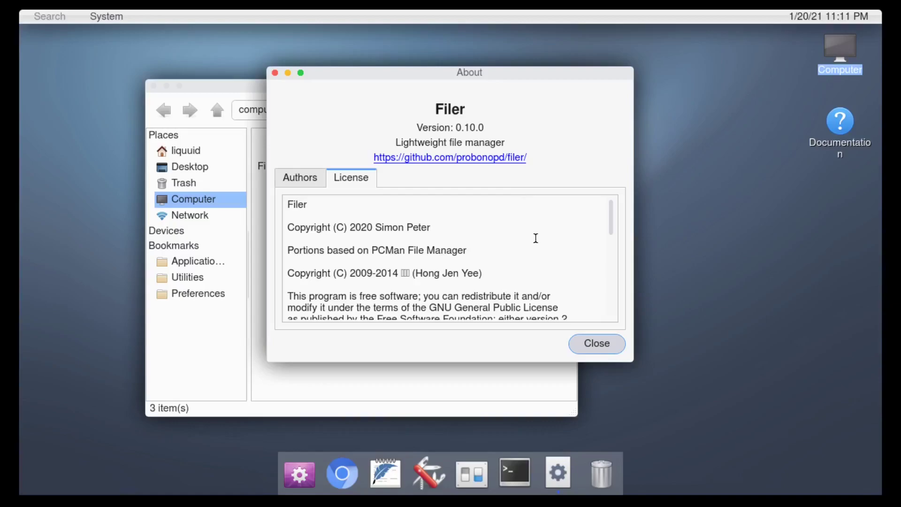
scroll(533, 239, "down", 8)
scroll(533, 239, "up", 8)
left_click(591, 343)
Visit the Desktop and home folders, check the available view options, and close the file manager window.
left_click(204, 167)
left_click(196, 152)
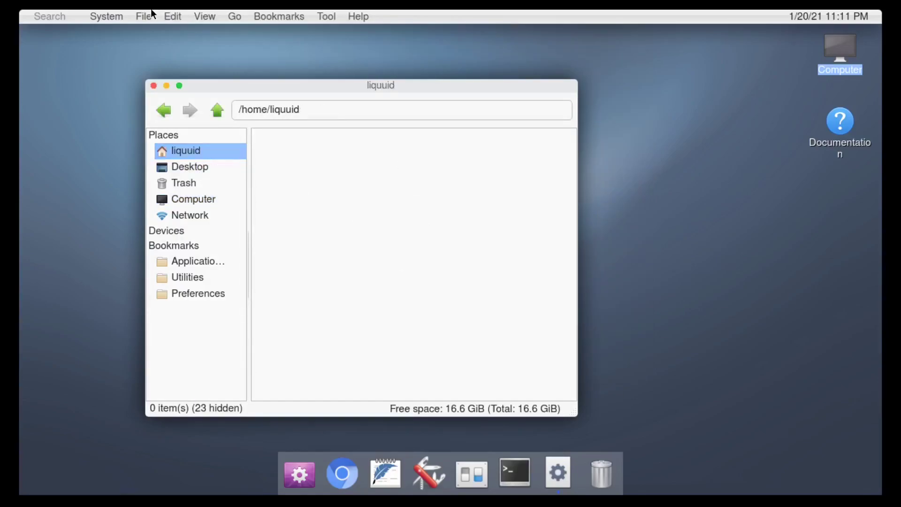
left_click(203, 16)
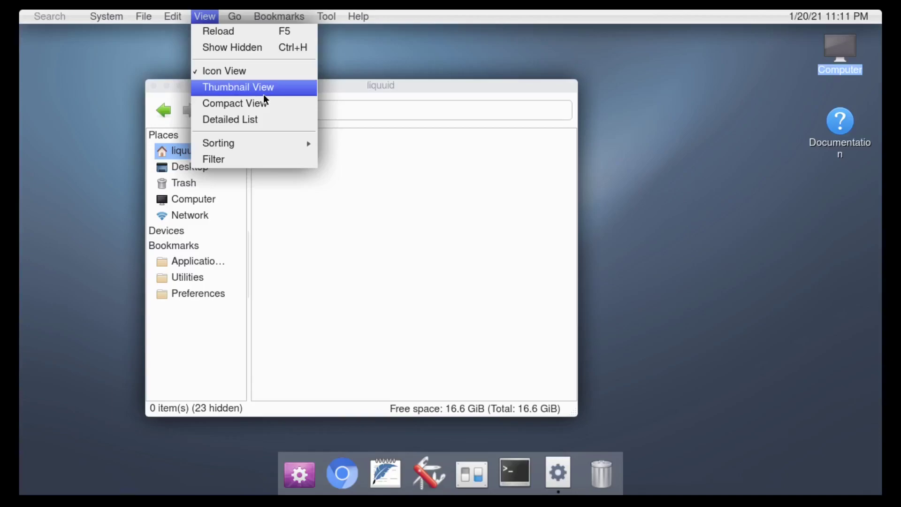
left_click(300, 188)
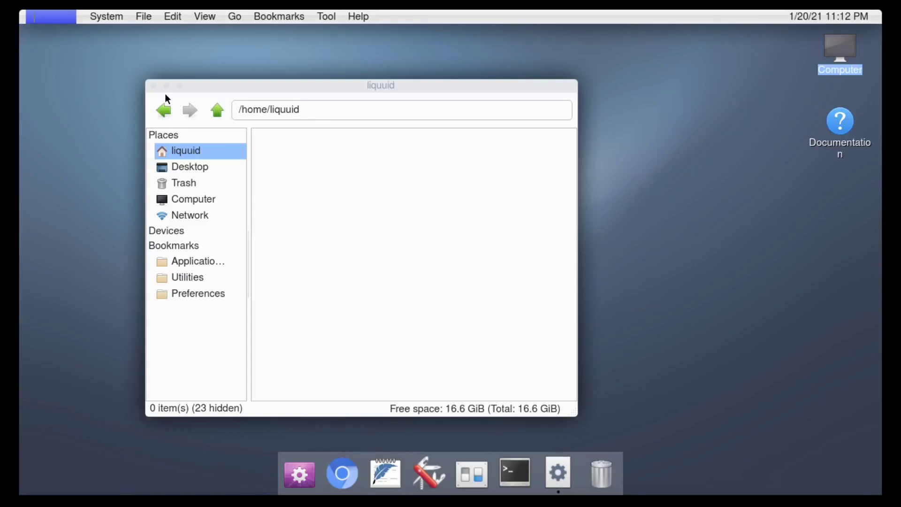
left_click(153, 85)
Open the Documentation from the desktop, enlarge the browser window, and read the hello introduction.
left_click(841, 128)
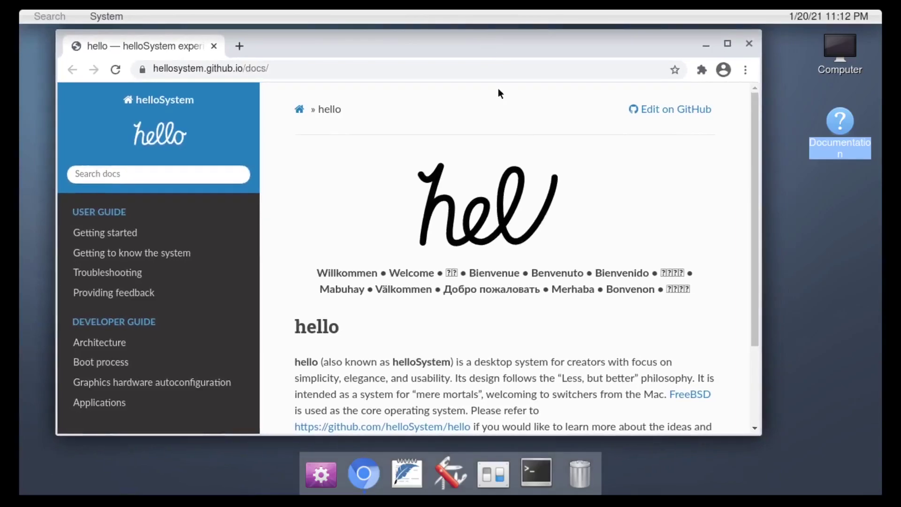
left_click_drag(752, 430, 835, 449)
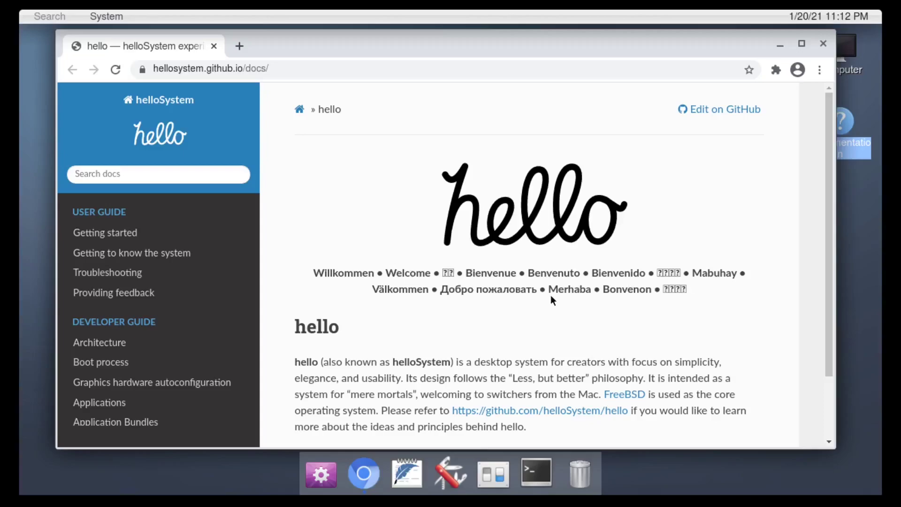
scroll(629, 348, "down", 3)
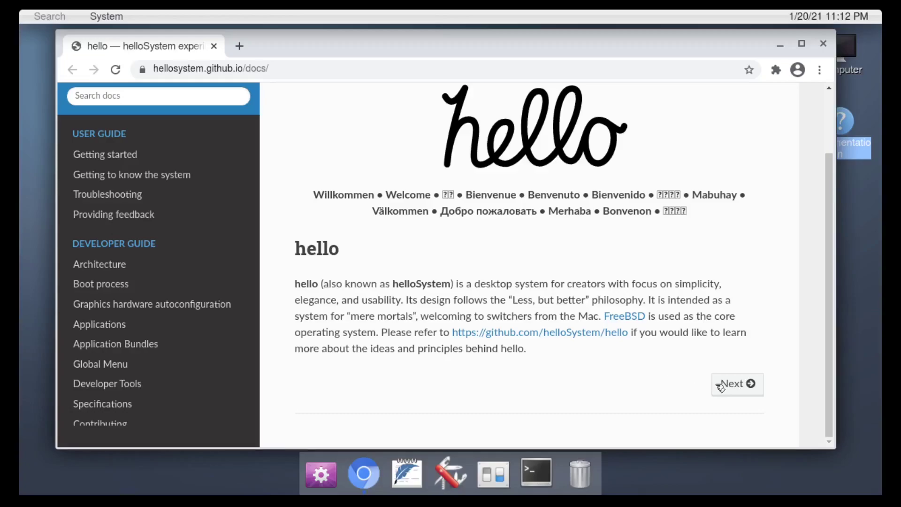
Read the Getting started documentation page, including system requirements, tested hardware and virtualization environments.
left_click(121, 155)
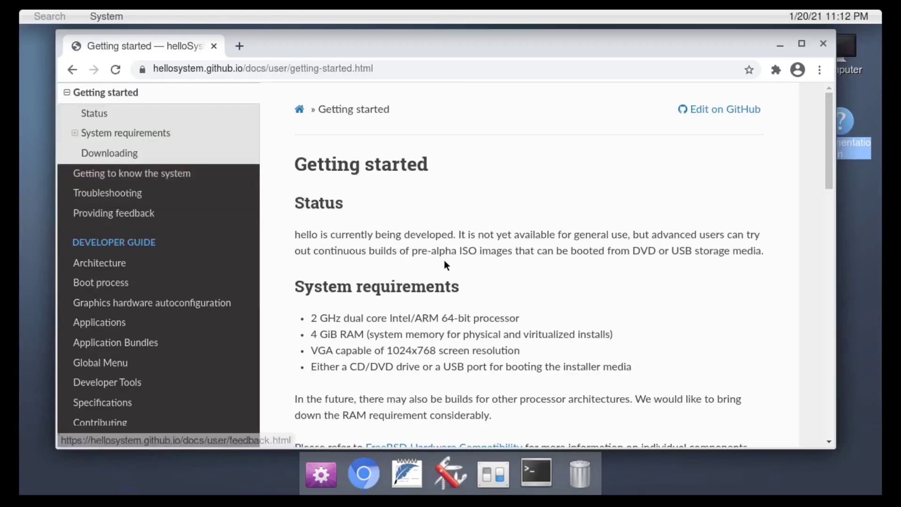
scroll(515, 271, "down", 1)
scroll(600, 319, "down", 10)
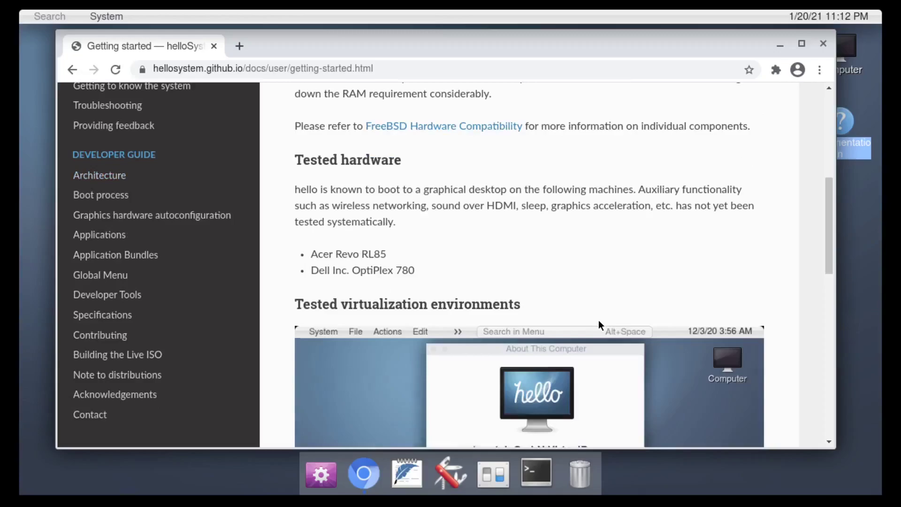
scroll(599, 321, "up", 1)
scroll(599, 320, "down", 10)
Go through the Getting to know the system page and its component list, and close the browser.
left_click(723, 421)
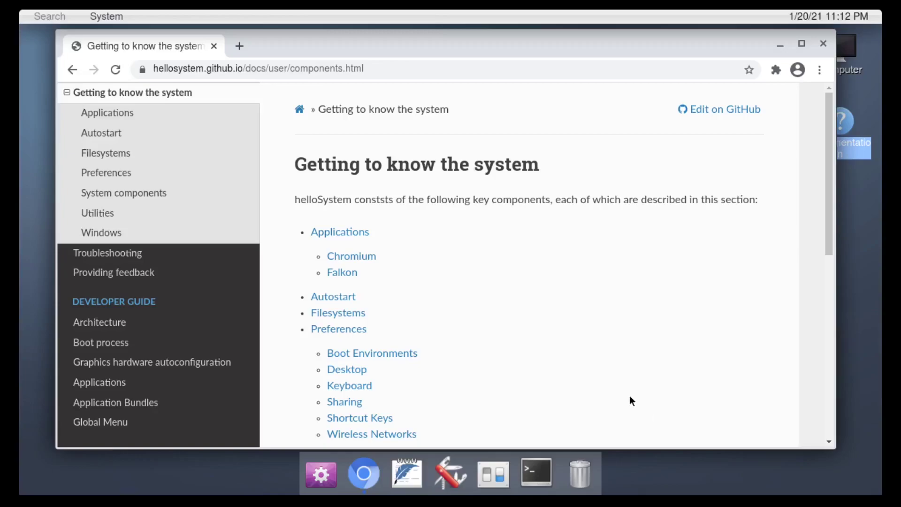
scroll(509, 312, "down", 6)
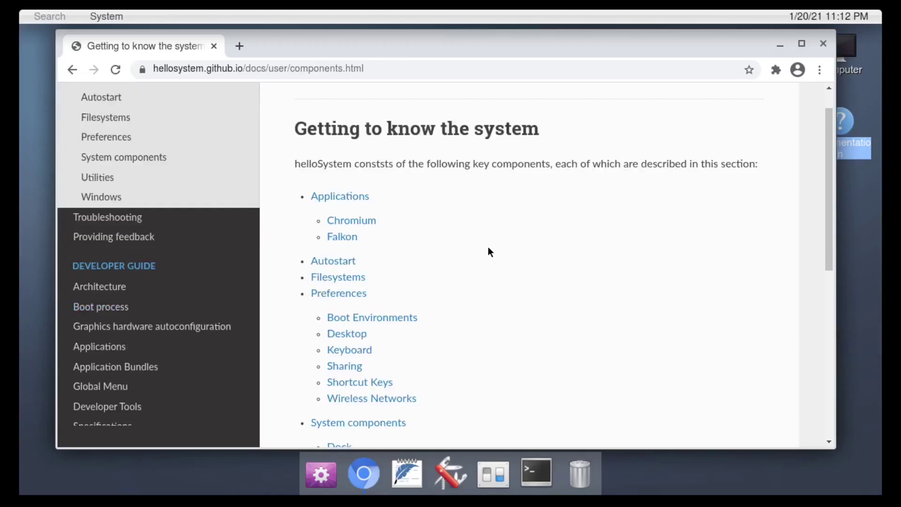
scroll(477, 247, "down", 5)
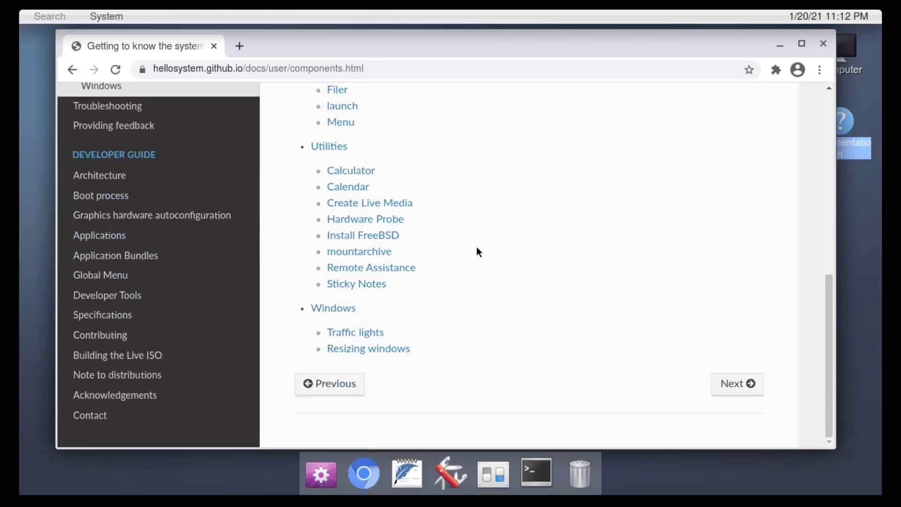
scroll(209, 336, "up", 6)
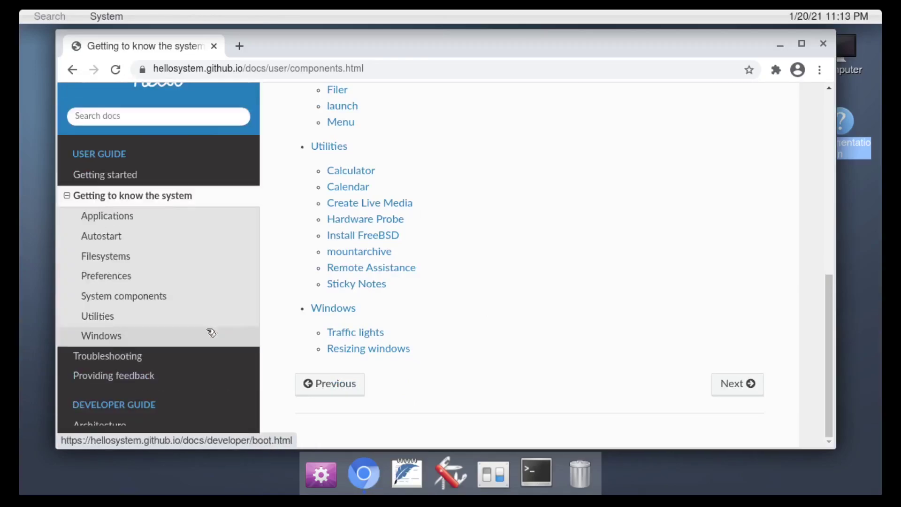
scroll(627, 209, "up", 3)
left_click(823, 43)
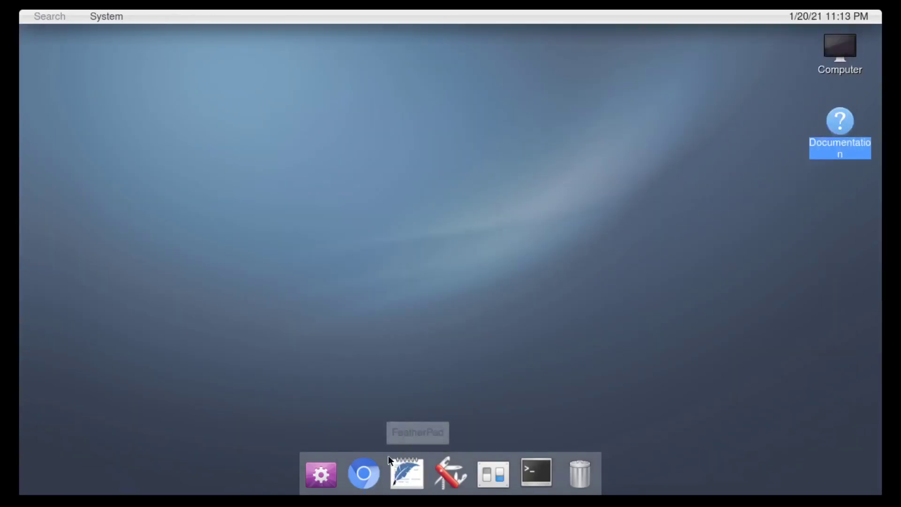
Open the Applications folder, look inside its Autostart folder, and return to Applications.
left_click(322, 473)
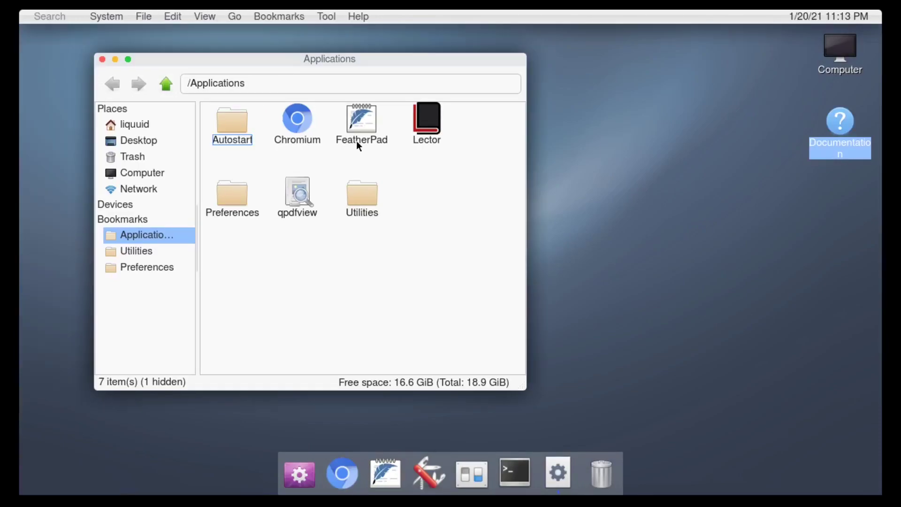
double_click(244, 128)
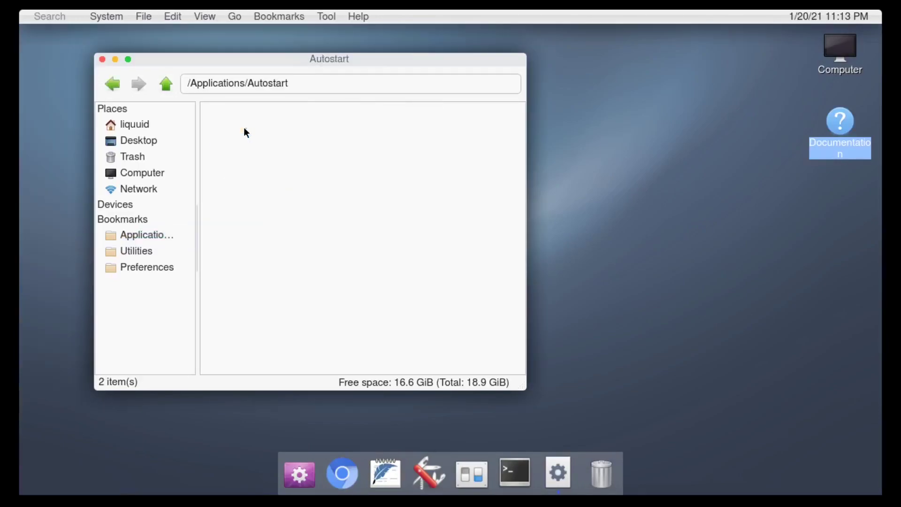
key("alt+Up")
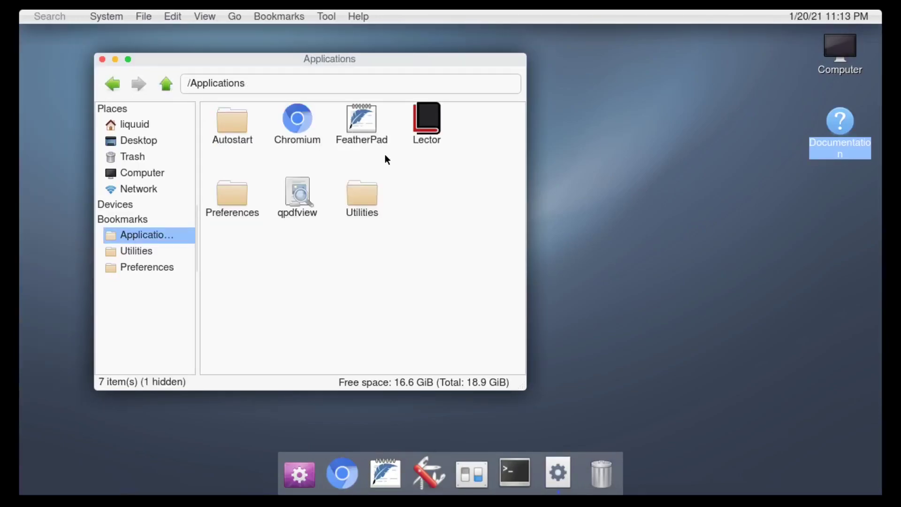
Launch FeatherPad beside the Applications window, and view the Translators and License sections of its About information.
double_click(361, 123)
left_click_drag(345, 73, 644, 95)
left_click(295, 16)
left_click(301, 47)
left_click(598, 151)
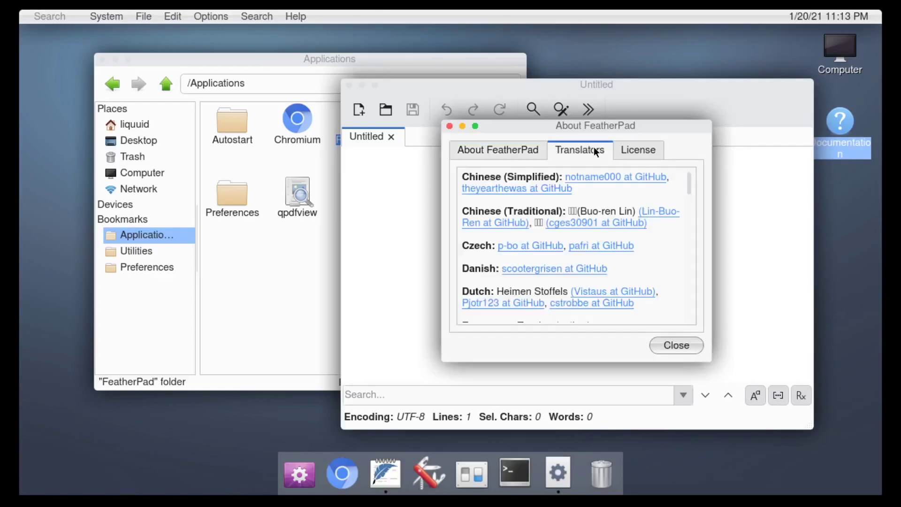
left_click(624, 151)
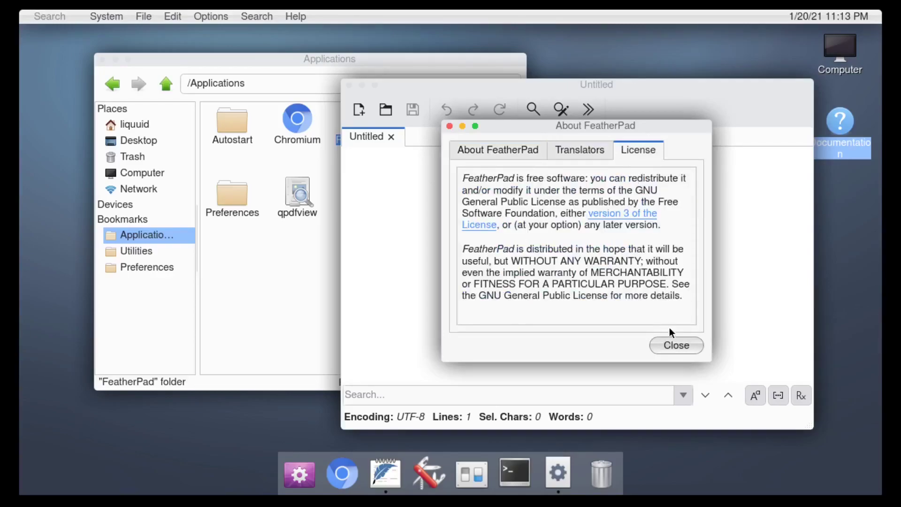
Close FeatherPad's About information and look through the editor's Edit and Search commands.
left_click(676, 344)
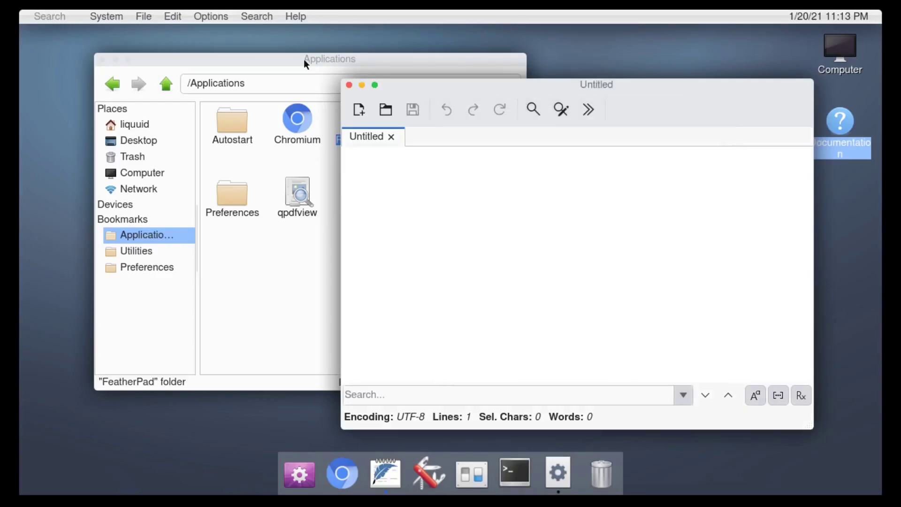
left_click(287, 16)
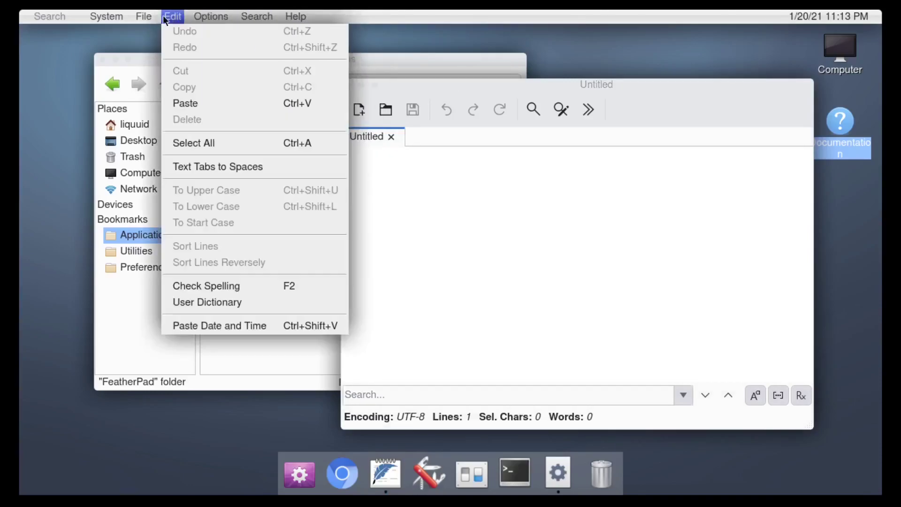
mouse_move(116, 18)
mouse_move(257, 16)
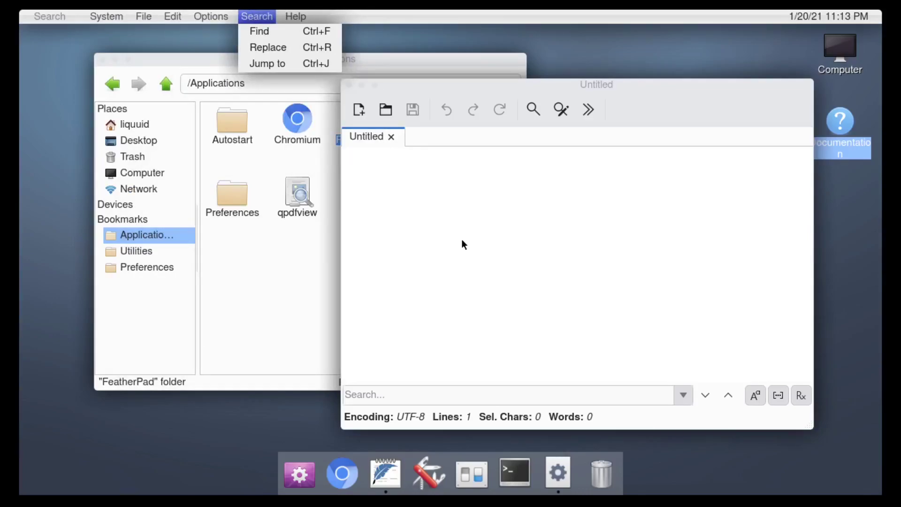
left_click(489, 277)
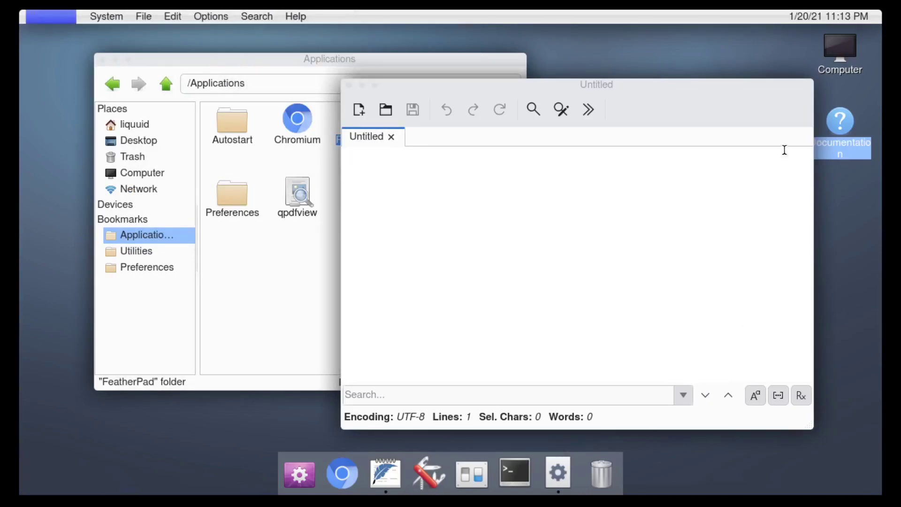
Open a terminal, list all running processes with ps aux, and rerun it in a widened window to show the full commands.
left_click(696, 104)
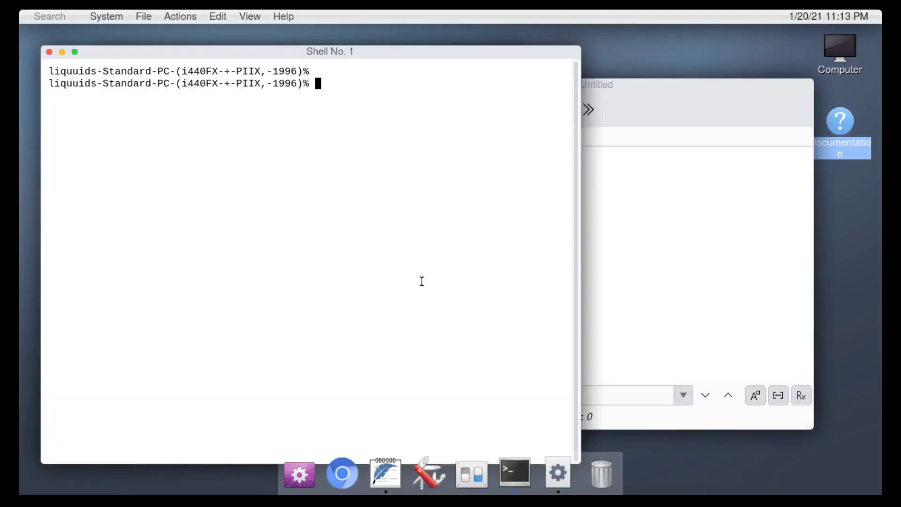
type("ps aux")
key("Return")
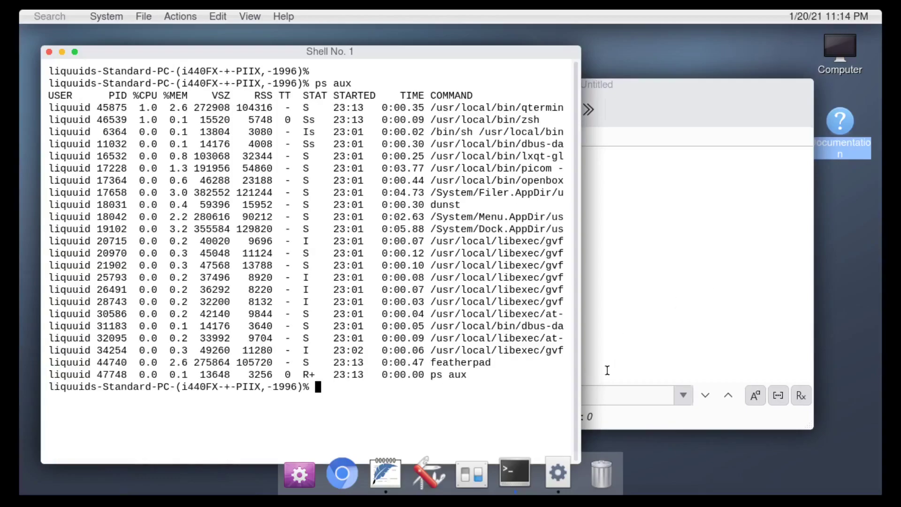
left_click_drag(583, 381, 798, 381)
key("Up")
key("Return")
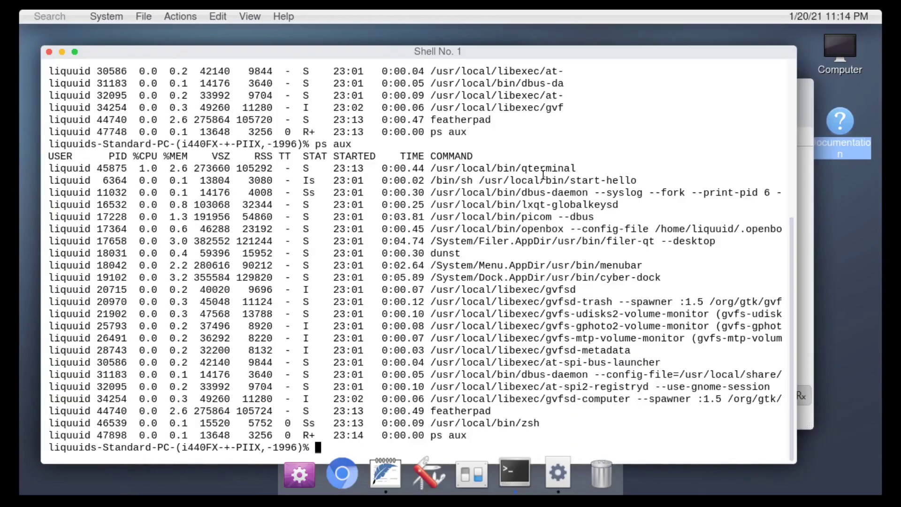
Examine the desktop components in the process list, highlighting the end of the menubar entry.
left_click(274, 16)
left_click(620, 226)
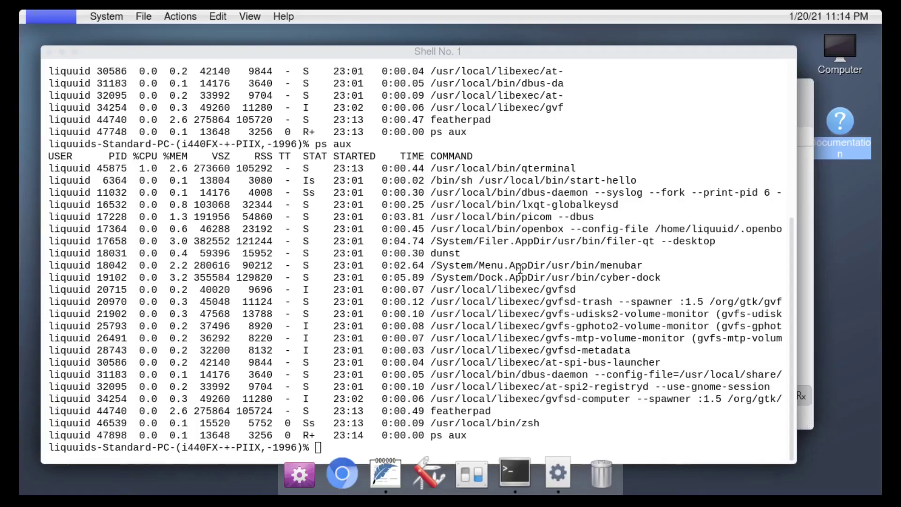
left_click_drag(433, 265, 674, 265)
middle_click(611, 277)
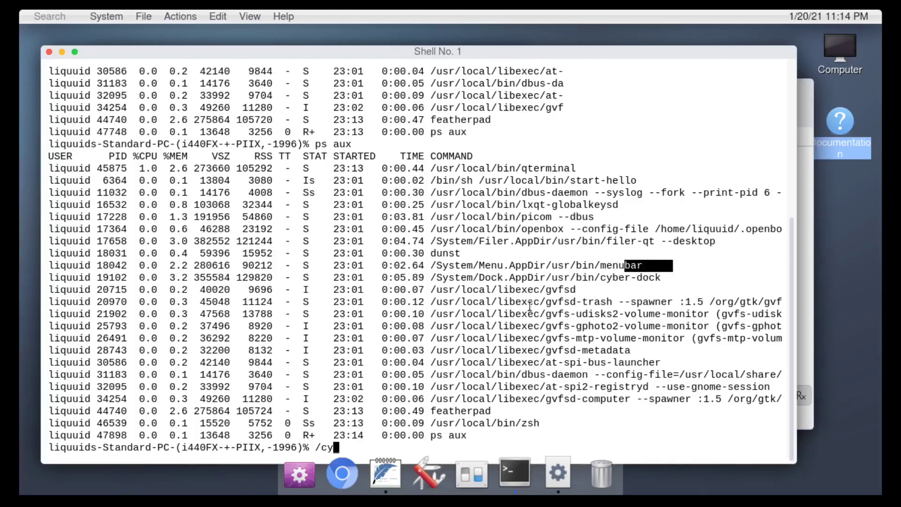
Read the picom manual page with man picom and quit back to the shell prompt.
left_click(801, 363)
key("alt+Tab")
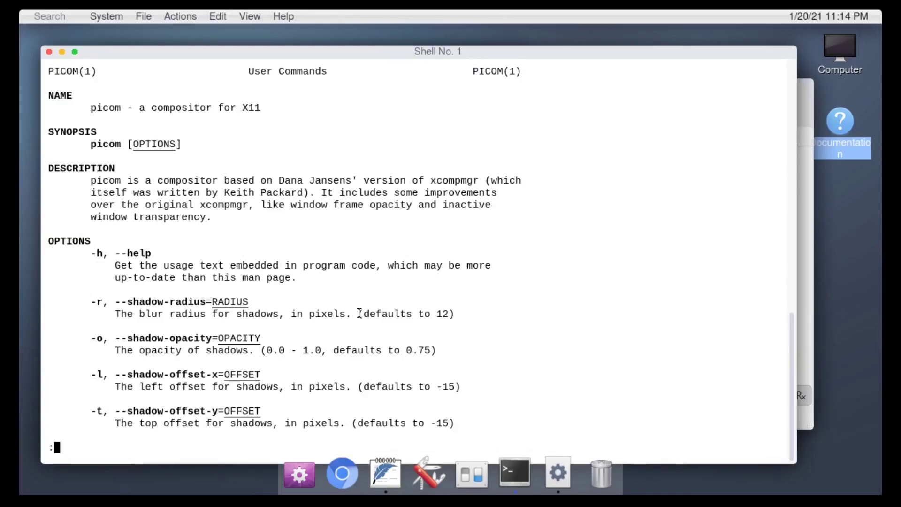
key("q")
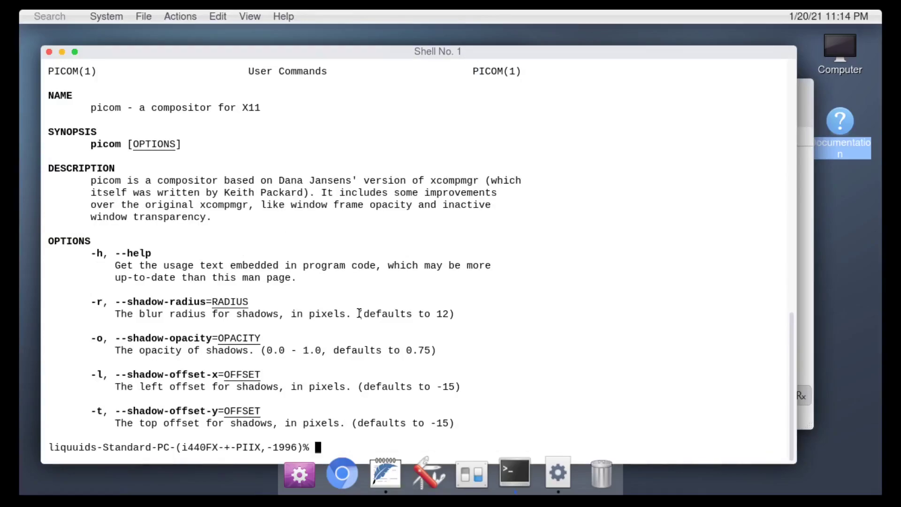
Go back to the earlier process list and highlight the openbox command and its config-file argument.
scroll(368, 164, "up", 8)
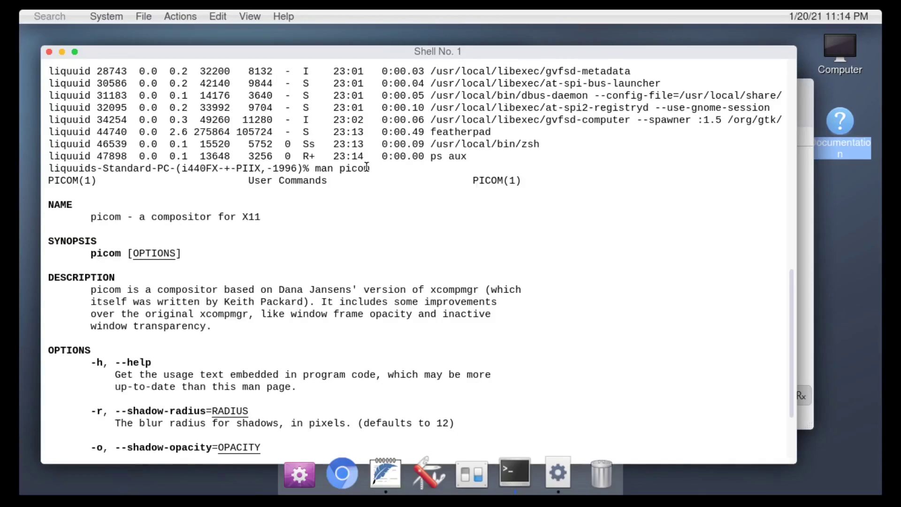
scroll(611, 245, "up", 1)
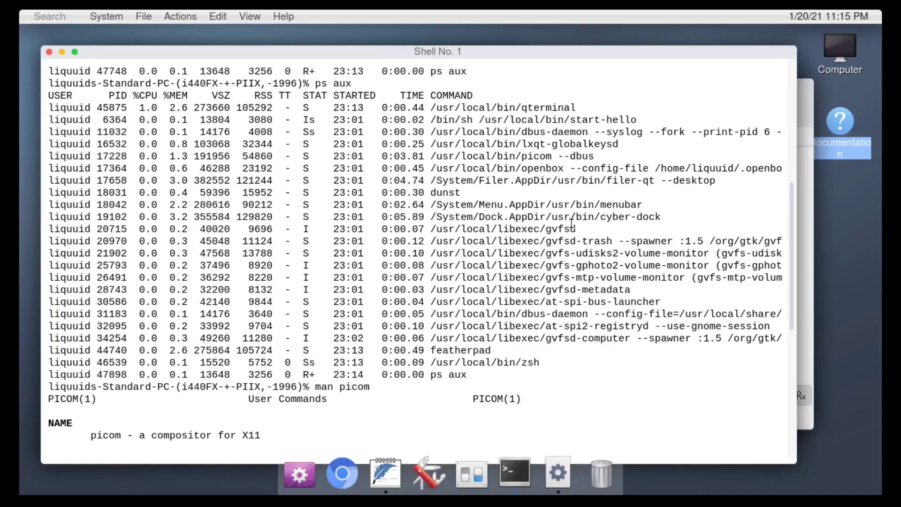
left_click_drag(522, 168, 584, 172)
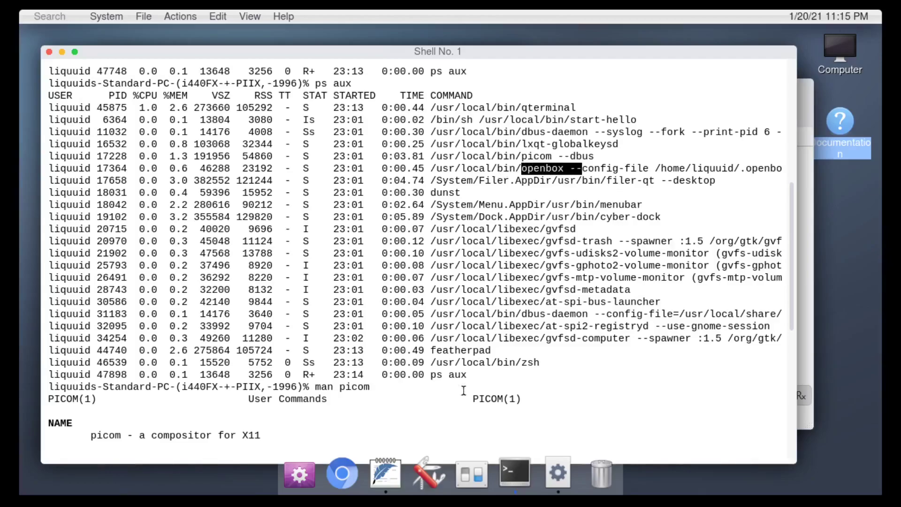
left_click_drag(643, 168, 785, 163)
left_click_drag(643, 168, 608, 183)
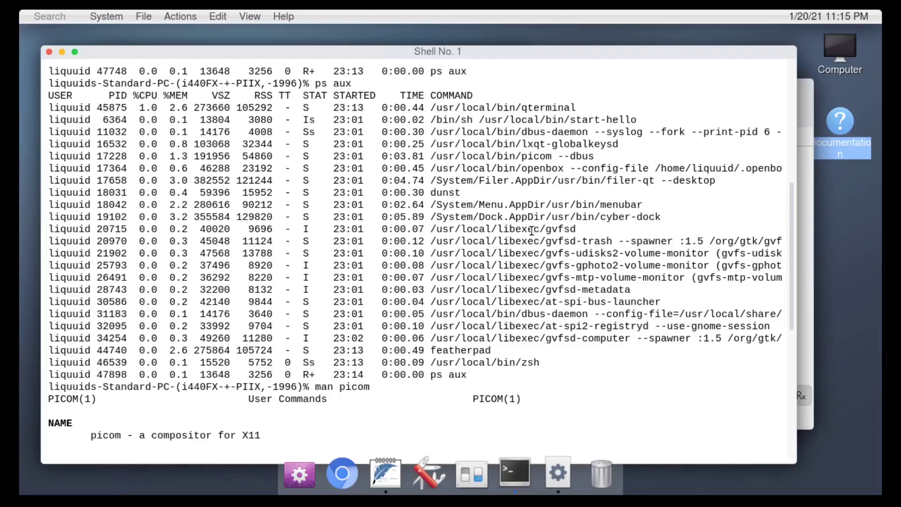
Read the dunst manual page and list all running processes again with ps aux.
scroll(532, 231, "down", 1)
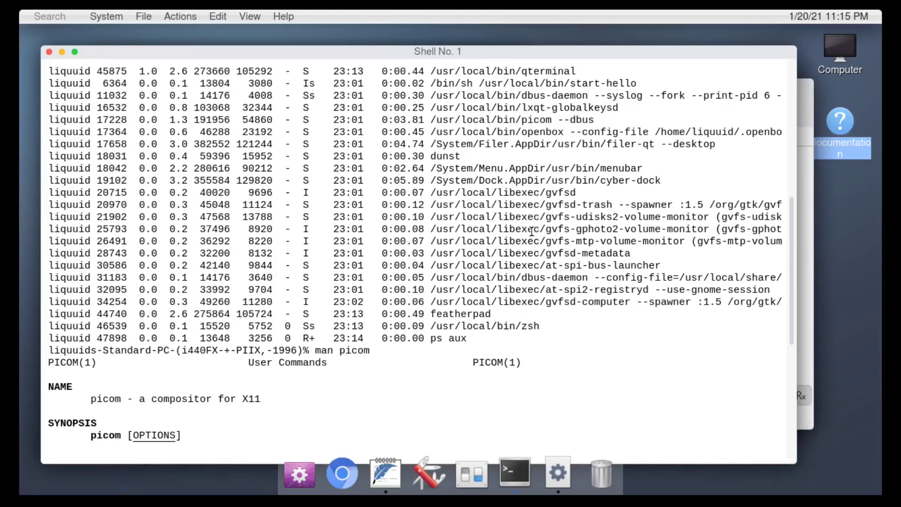
scroll(531, 230, "down", 15)
key("Up")
key("Up")
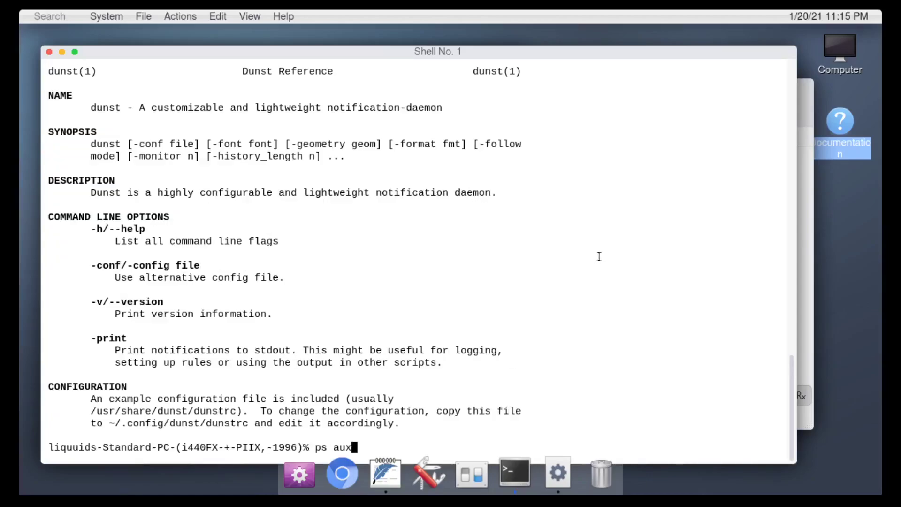
key("Return")
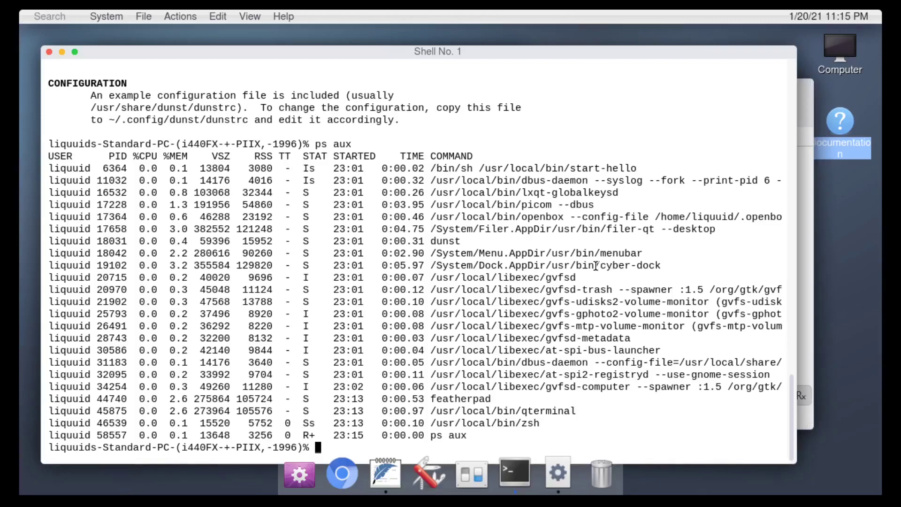
Move the terminal out of the way, close FeatherPad, and reposition the terminal to uncover the Applications window.
key("alt+space")
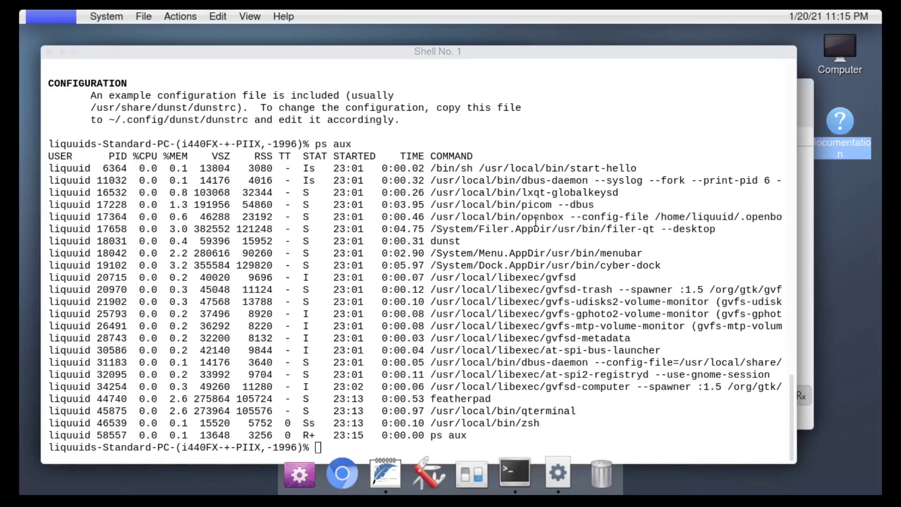
left_click_drag(544, 53, 629, 319)
left_click(770, 87)
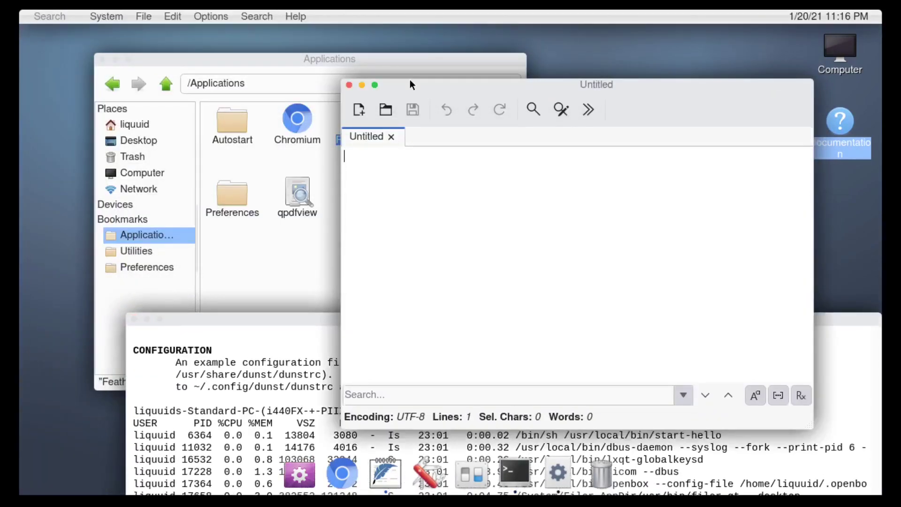
left_click(349, 85)
left_click_drag(490, 321, 745, 295)
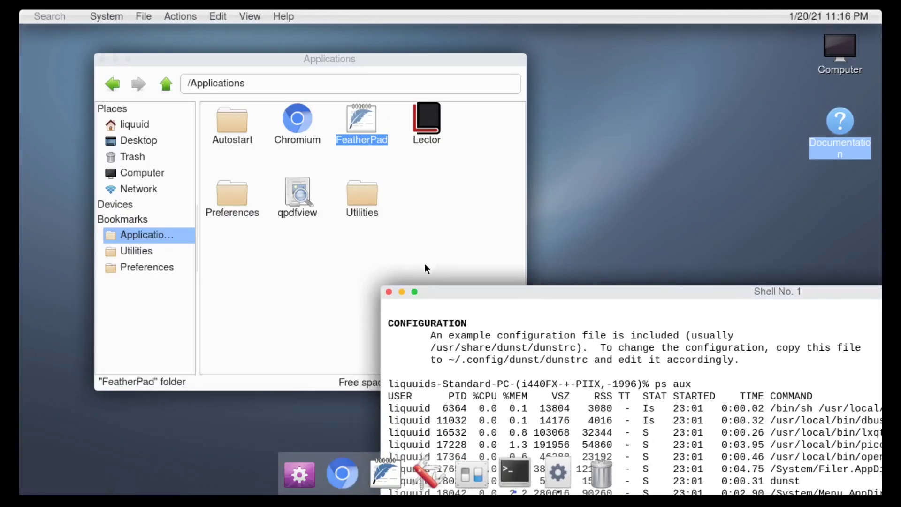
Change to /Applications in the terminal, list its contents with ls and ls -l, and highlight Chromium.app.
left_click(348, 271)
left_click_drag(682, 293, 539, 14)
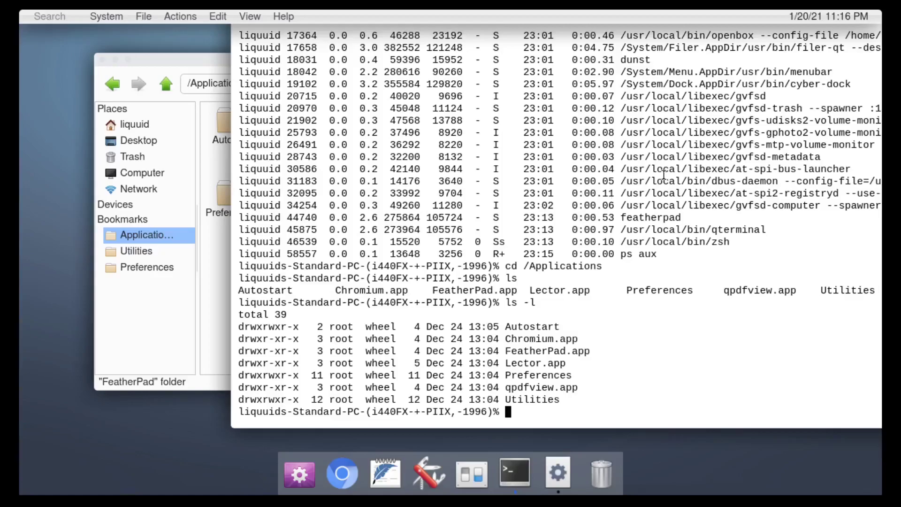
left_click_drag(545, 83, 545, 99)
left_click(534, 121)
double_click(528, 340)
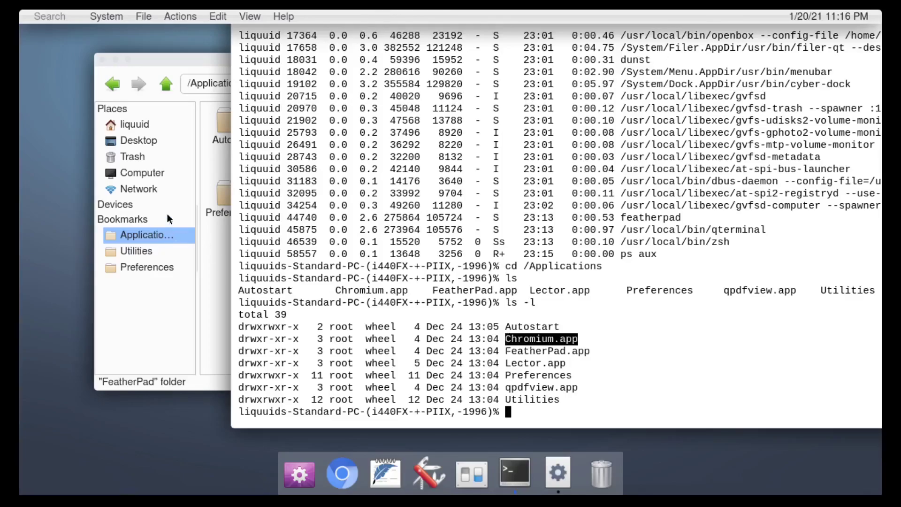
Compare the Applications folder window with the terminal listing, highlighting the .app extension of Chromium.app.
left_click_drag(188, 63, 145, 70)
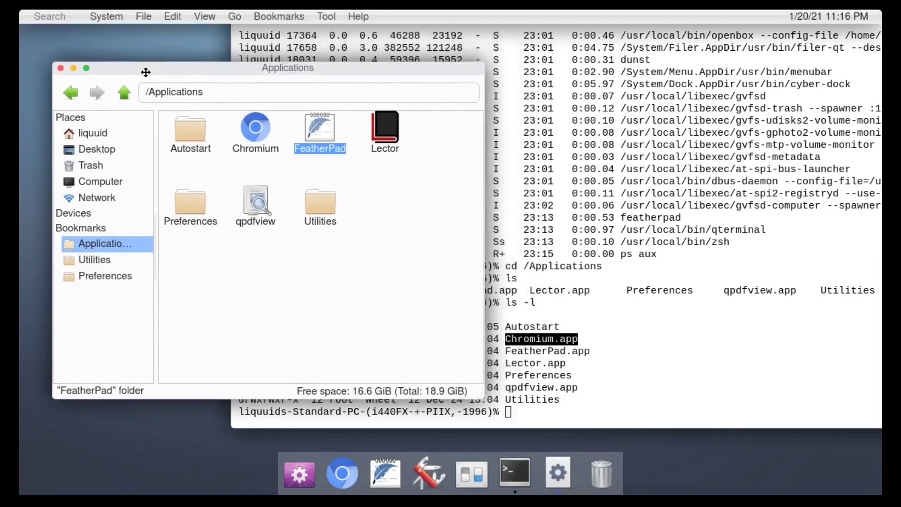
left_click(559, 348)
left_click_drag(554, 339, 585, 339)
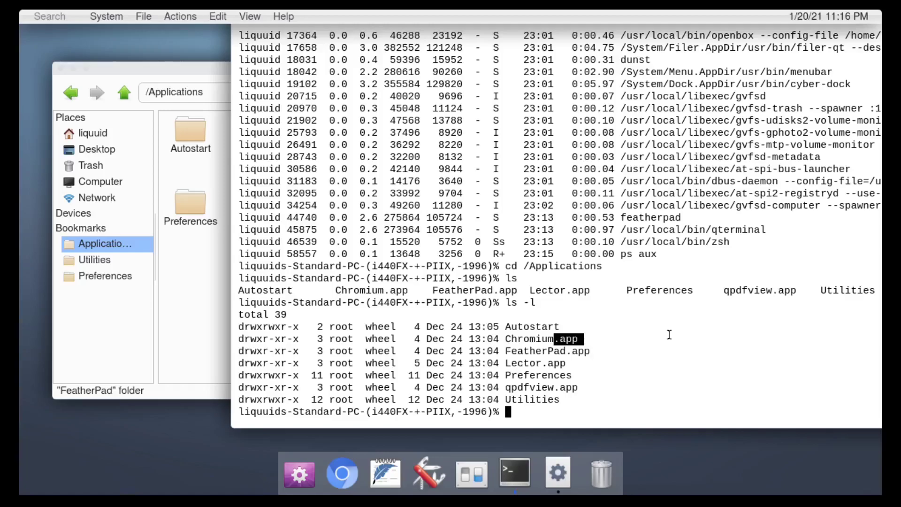
left_click(477, 310)
left_click(296, 275)
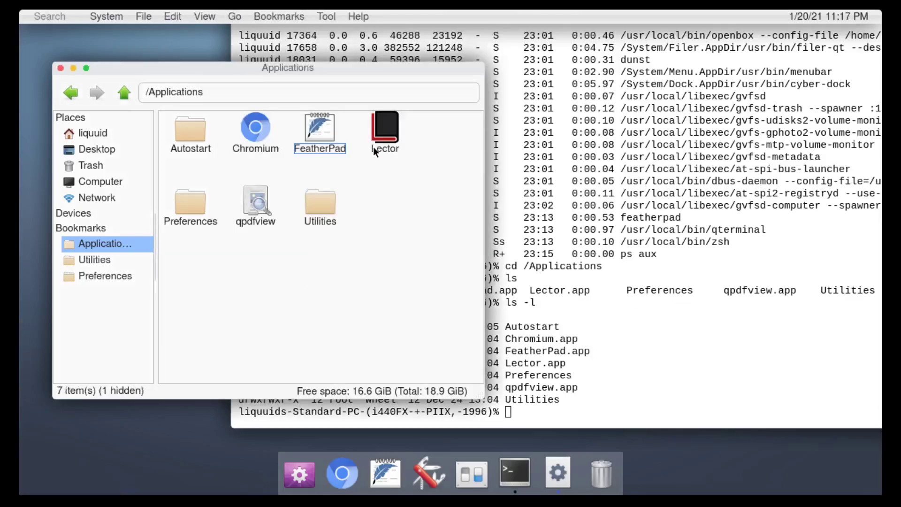
Open the Utilities folder, launch Calculator from it, and move the calculator aside before closing it.
left_click(421, 479)
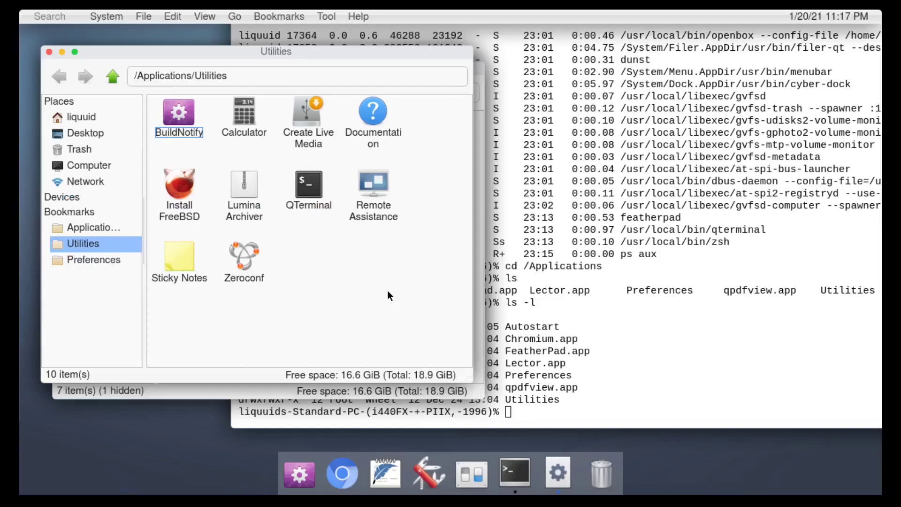
double_click(241, 120)
left_click_drag(97, 56, 740, 137)
left_click(689, 135)
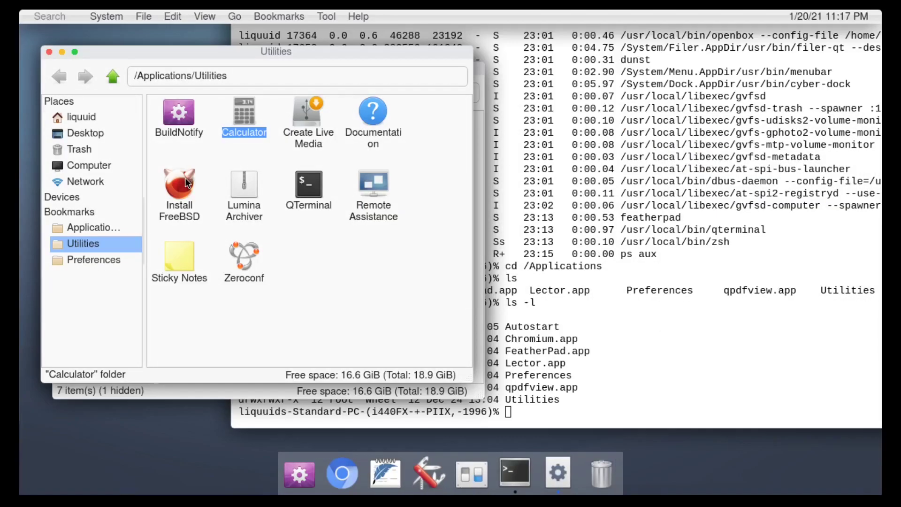
Start Install FreeBSD from the Utilities folder and cancel its sudo password request.
double_click(185, 177)
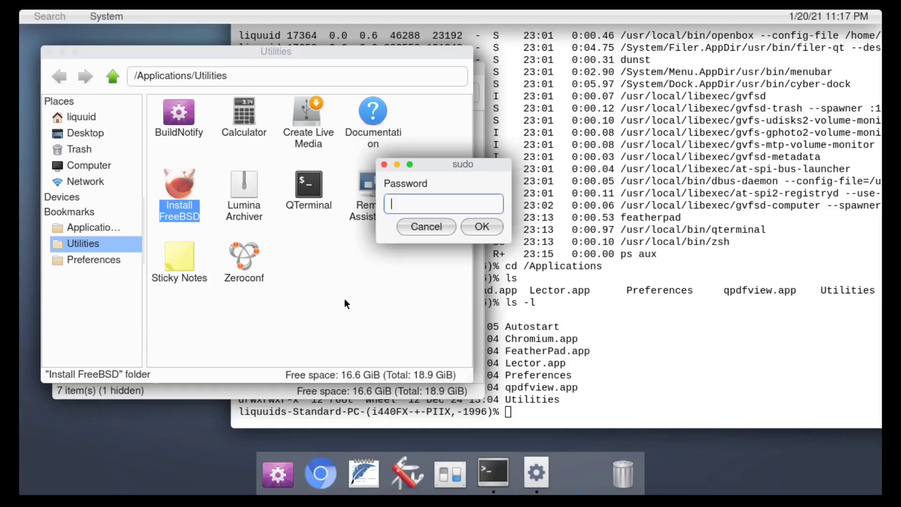
left_click(429, 229)
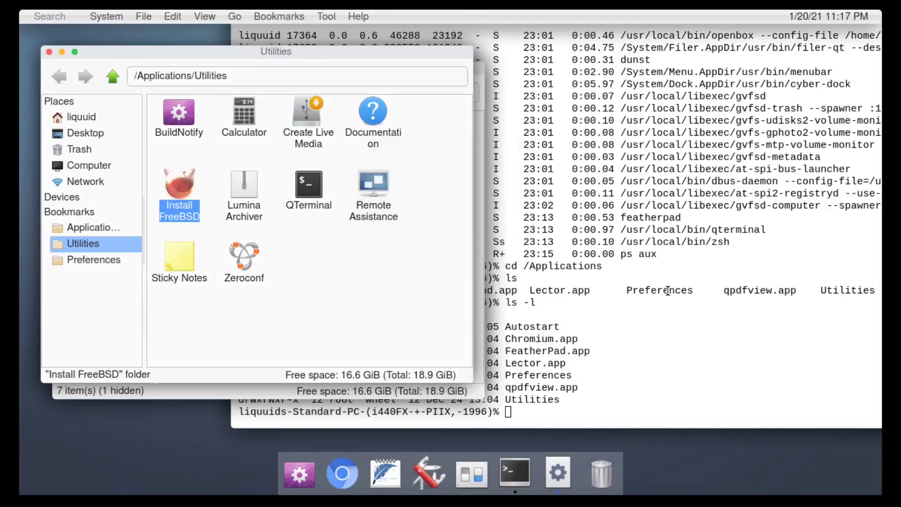
Check the current account with whoami in the terminal and move its window fully into view.
left_click(667, 291)
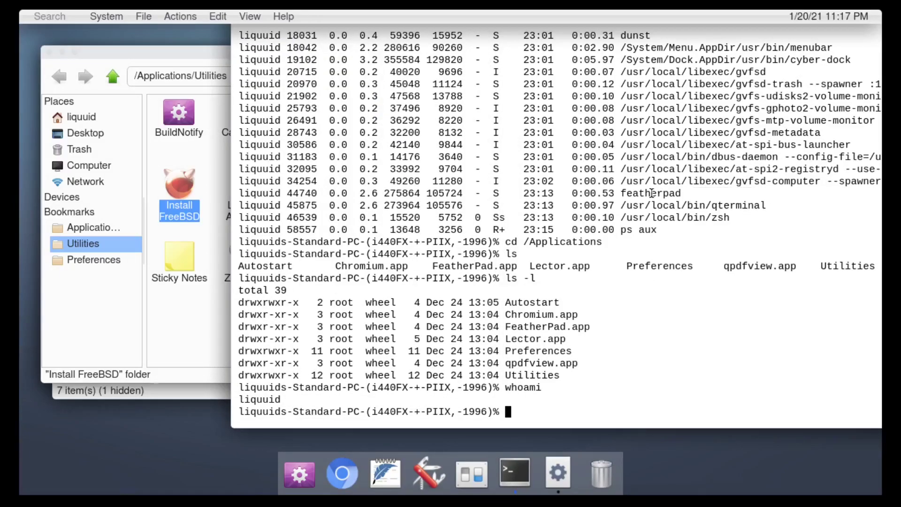
left_click_drag(696, 221, 576, 245)
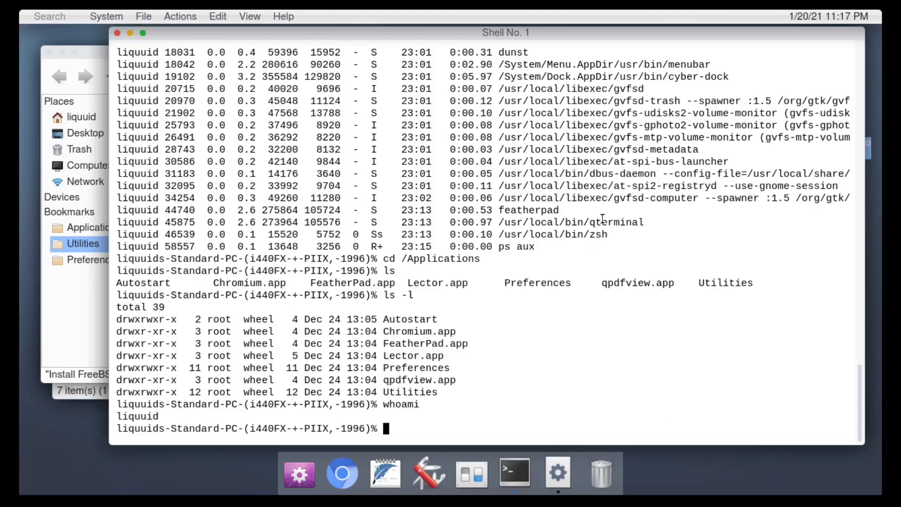
left_click_drag(492, 230, 559, 333)
left_click(605, 332)
scroll(516, 354, "up", 1)
scroll(532, 318, "down", 1)
Run pkg without arguments in the terminal to show its usage.
type("pkaction")
key("BackSpace")
key("BackSpace")
key("BackSpace")
key("BackSpace")
key("BackSpace")
key("BackSpace")
type("g")
key("Return")
Run doas on its own, and try to search for neofetch with doas pkg search neofetch.
type("doas")
key("Return")
type("doas pkg search neofetch")
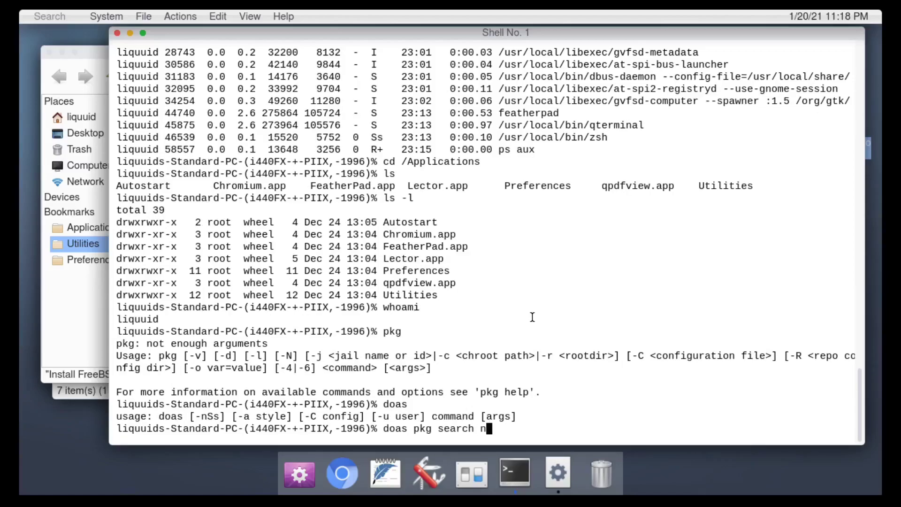
key("Return")
Try twice to switch to the root account with su -, submitting the account password at each prompt.
key("Up")
key("ctrl+u")
type("su -")
key("Return")
key("Return")
key("Up")
key("Return")
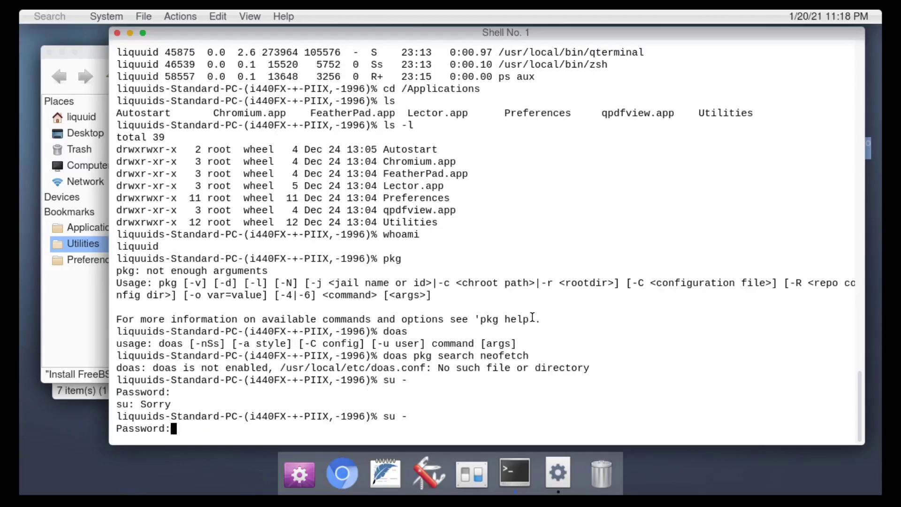
key("Return")
key("Up")
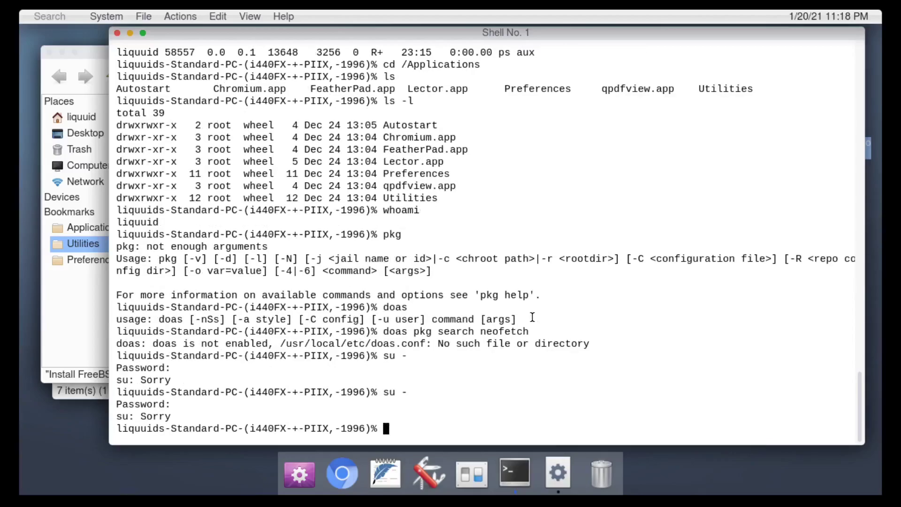
Run sudo on its own in the terminal, and open a root shell with sudo -i.
key("Return")
key("Return")
type("sudo")
key("Return")
type("sudo -i")
key("Return")
key("Return")
key("Return")
key("Return")
key("Return")
List the commands beginning with "ne" in the root shell and run neofetch to show the system information.
type("ne")
key("Tab")
key("Tab")
type("ofetch")
key("Return")
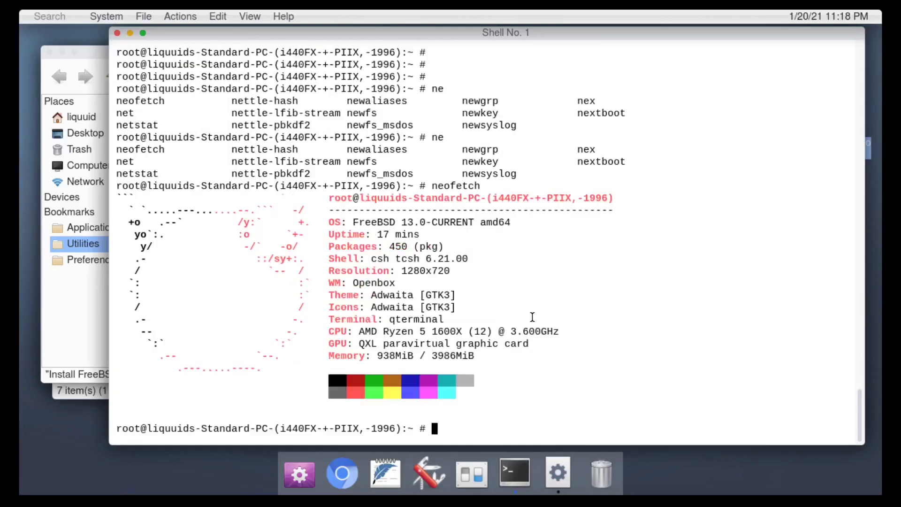
key("Return")
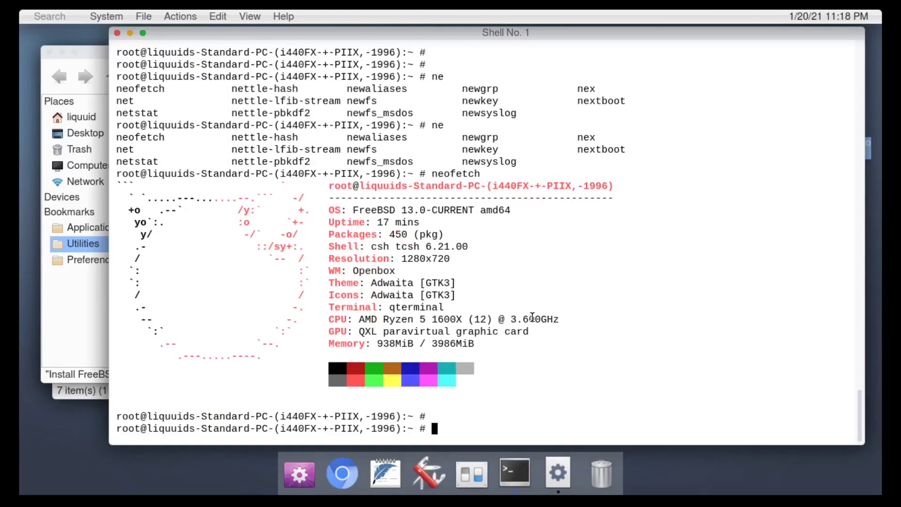
Try to run gimp in the root shell, and start installing it with pkg install gimp.
type("gimp")
key("Return")
type("pkg ")
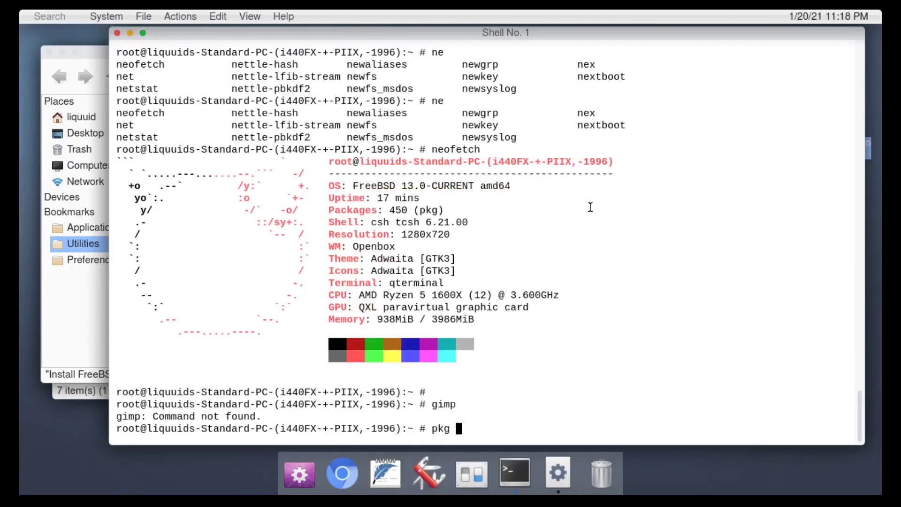
type("install gimp")
key("Return")
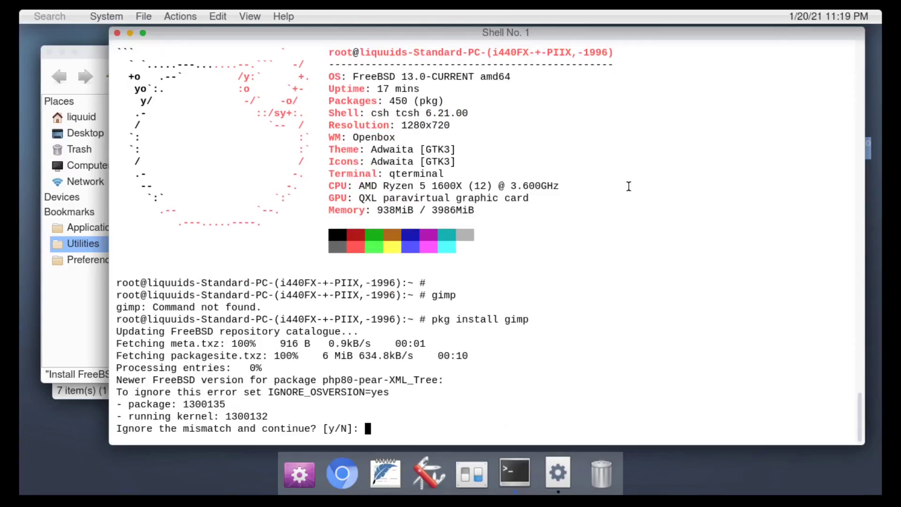
Answer y to ignore the FreeBSD version mismatch and to proceed with the pkg upgrade and the GIMP packages.
type("y")
key("Return")
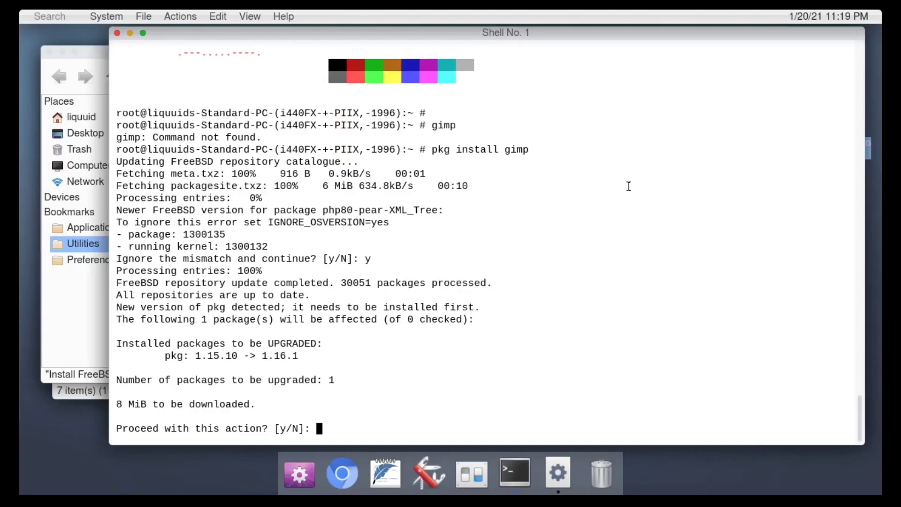
type("y")
key("Return")
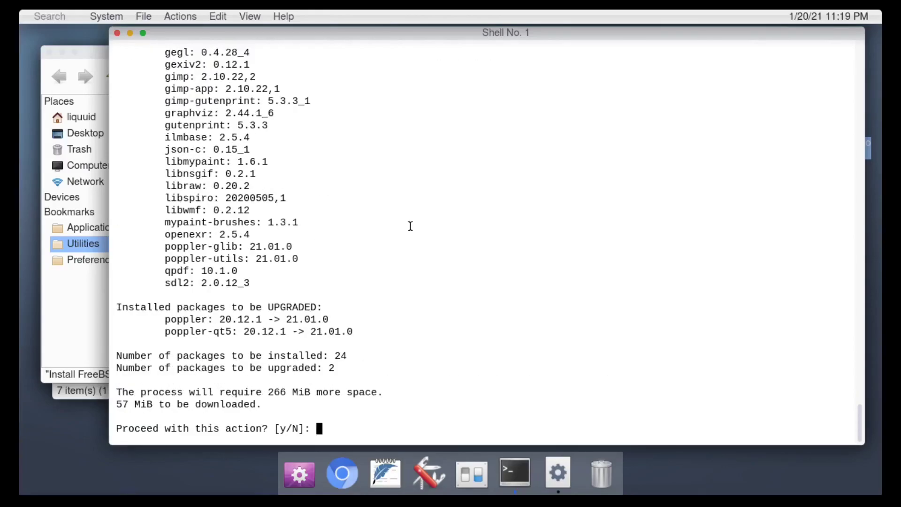
type("y")
key("Return")
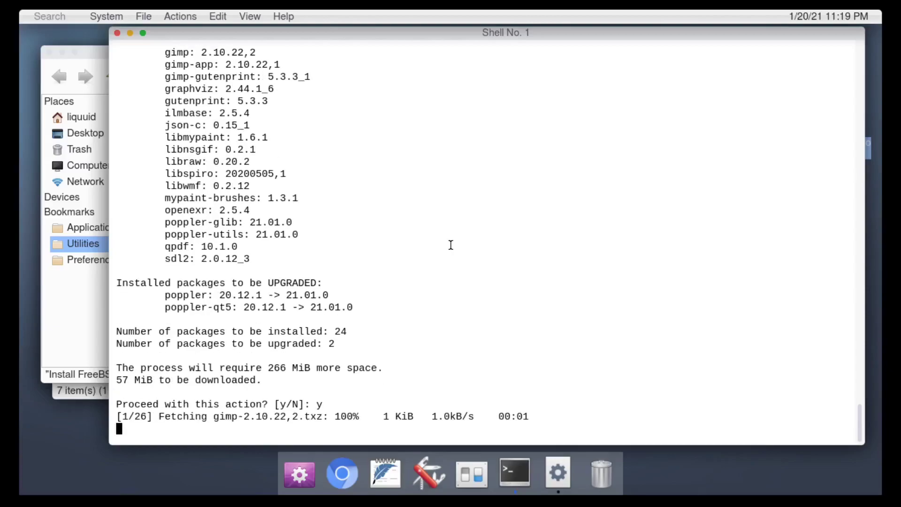
Open Screen Settings from the Preferences folder to view its About information, and open the Sound mixer.
left_click(484, 463)
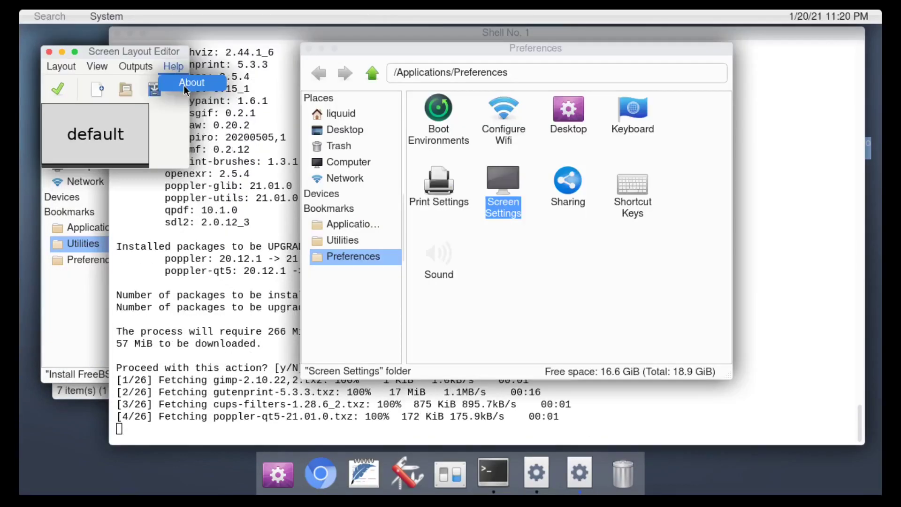
left_click(186, 85)
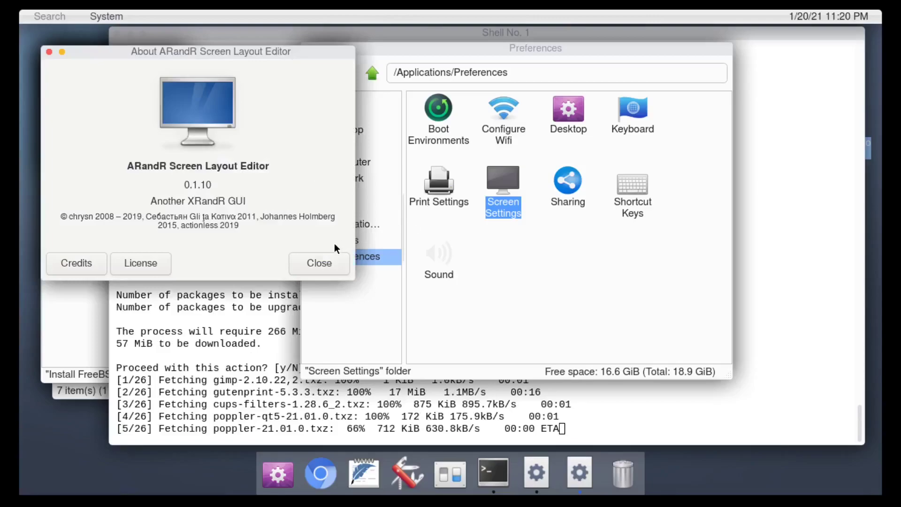
left_click(331, 263)
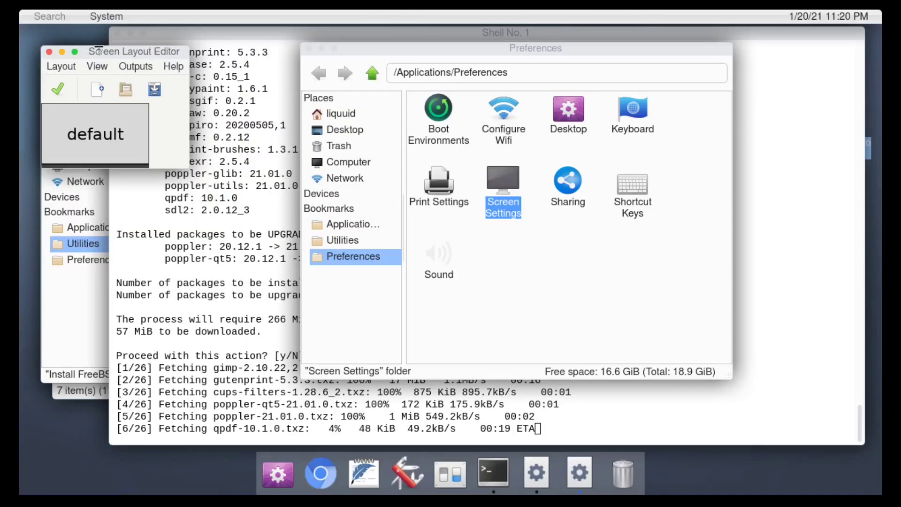
left_click(441, 272)
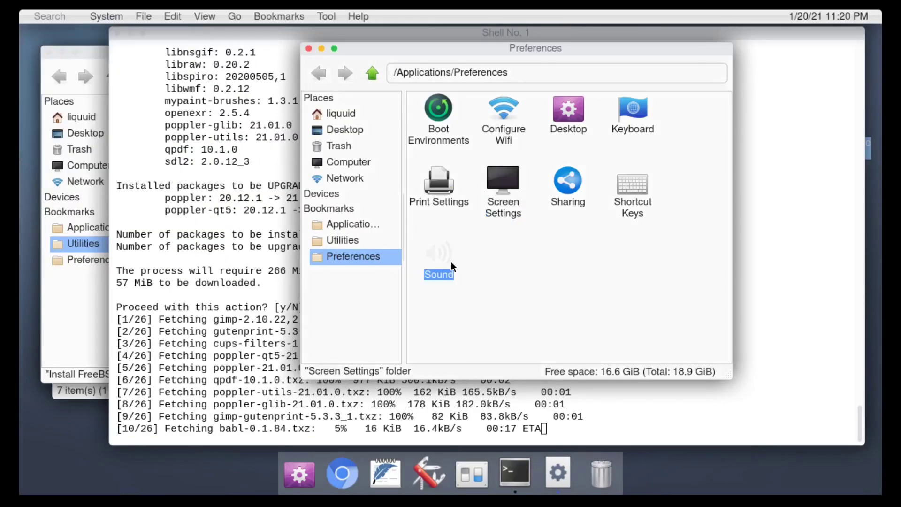
double_click(451, 261)
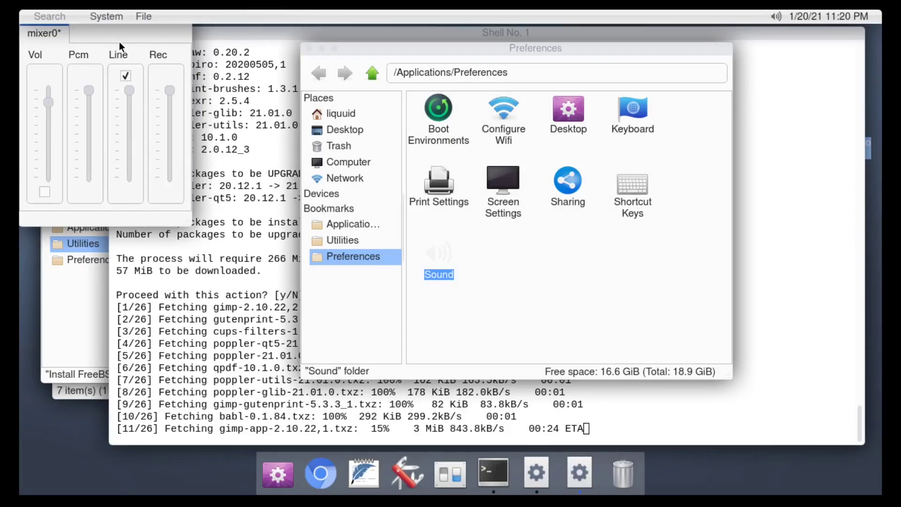
Show the Applications folder in the file manager and move its window aside to uncover more of the terminal output.
left_click(343, 240)
left_click(365, 227)
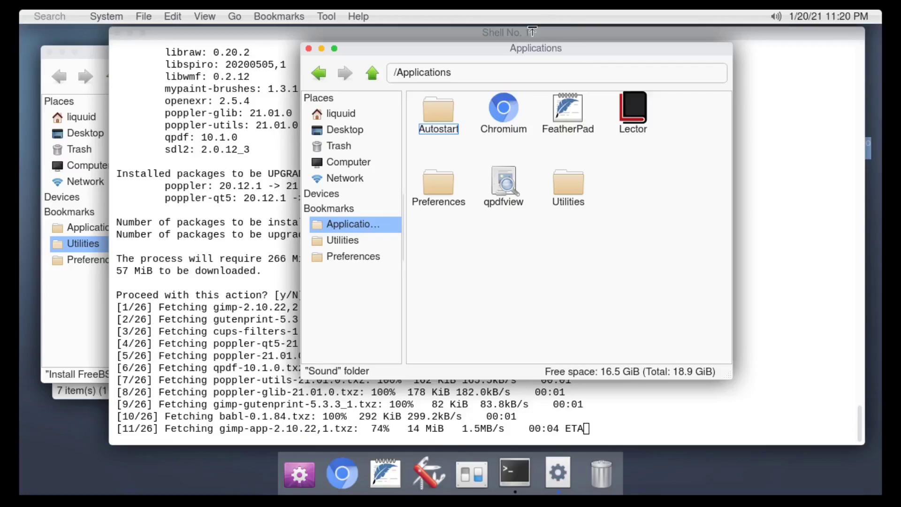
left_click_drag(531, 43, 599, 85)
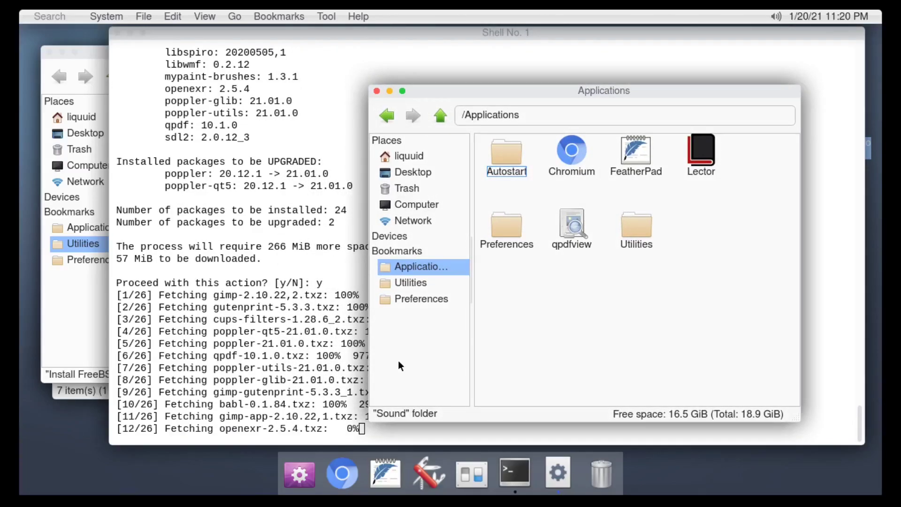
Open reddit.com in Chromium to browse its front page, and view the About Chromium information.
left_click(332, 479)
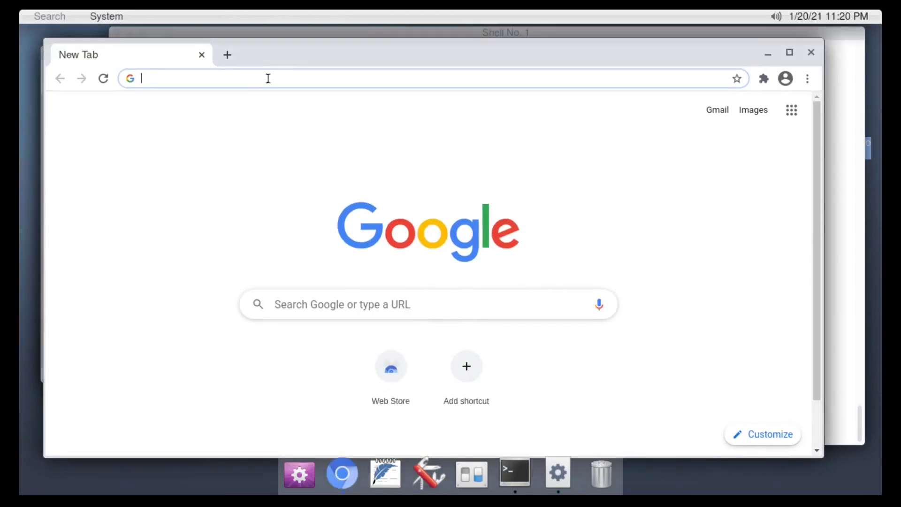
type("reddit.com")
key("Return")
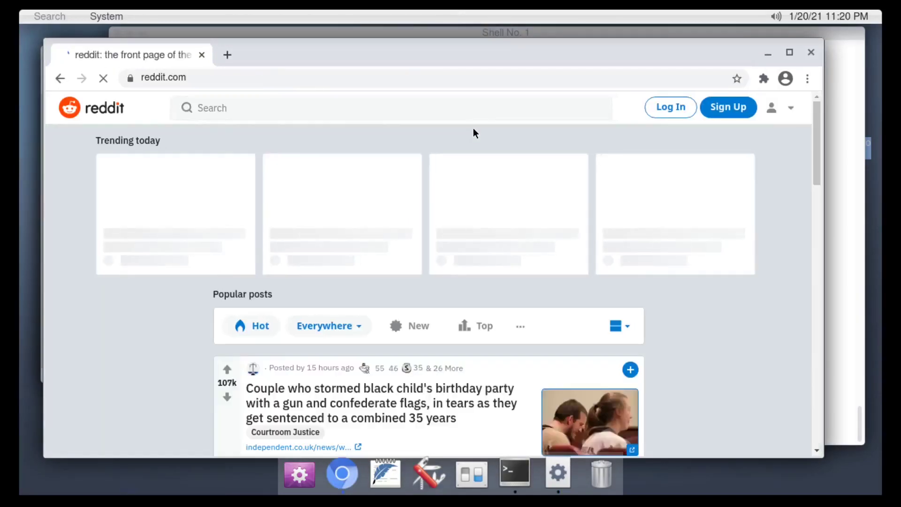
scroll(475, 133, "down", 3)
left_click(807, 78)
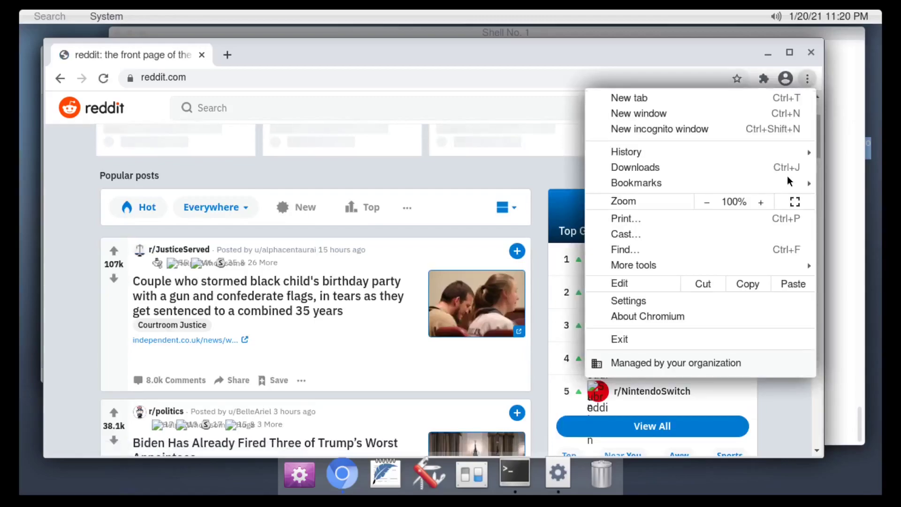
left_click(715, 316)
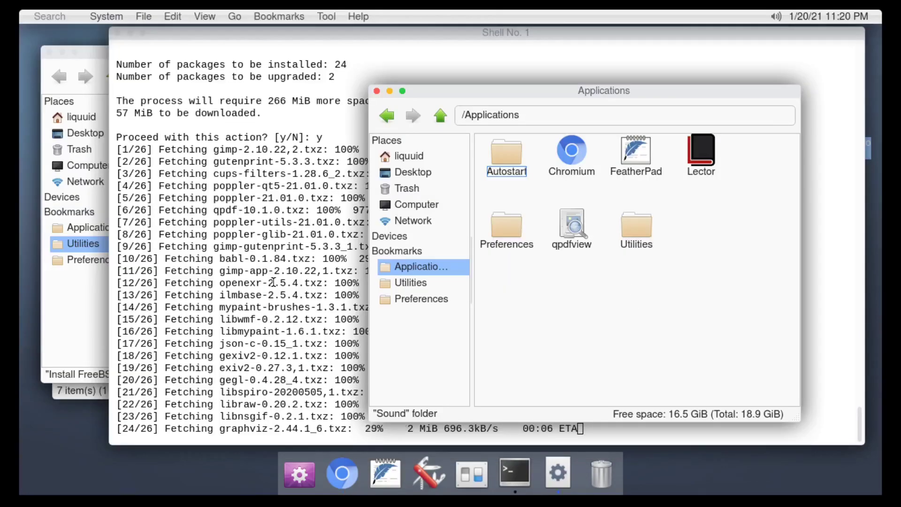
Return to the terminal and run node to check whether it is installed.
left_click(273, 282)
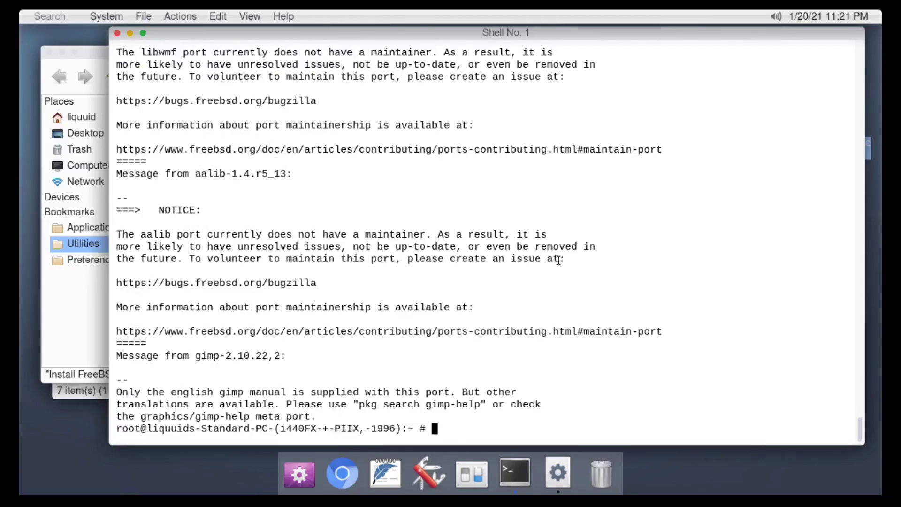
key("Return")
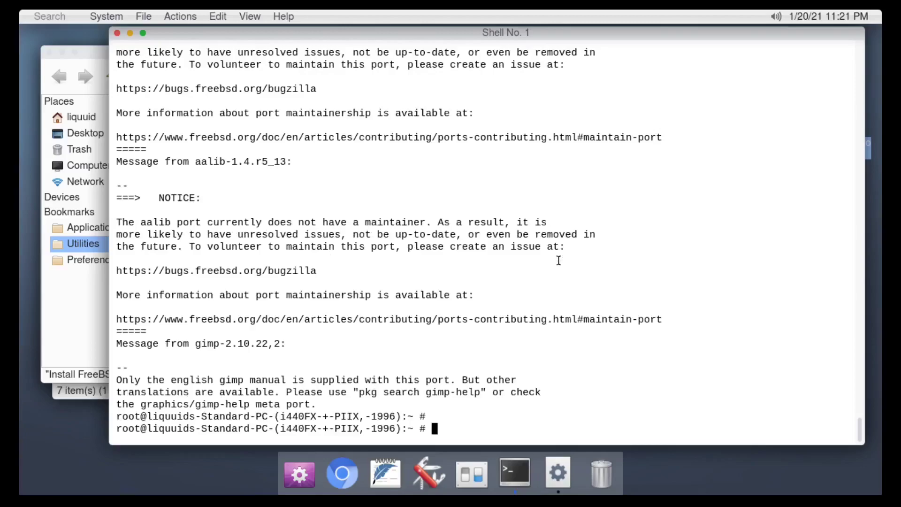
type("node")
key("Return")
key("Return")
Try to install Node.js with pkg install nodejs, and request the package again with pkg install node.
type("pkg install ")
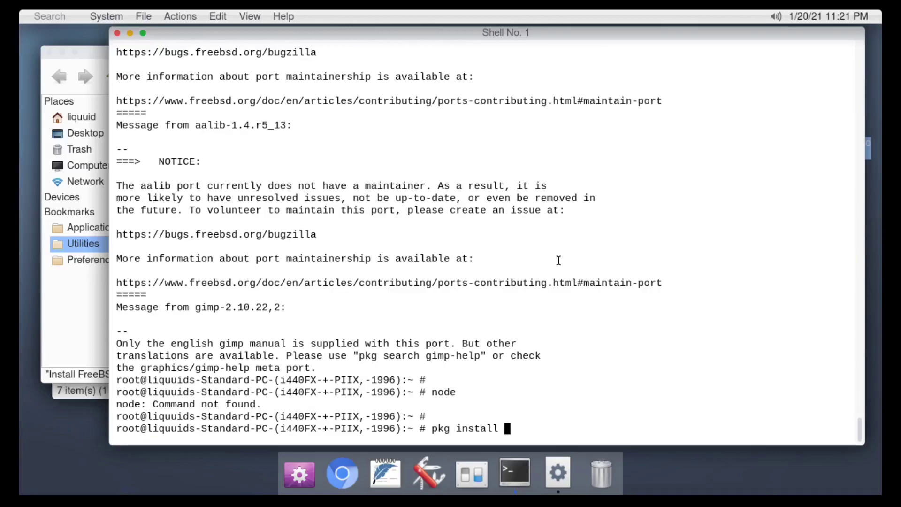
type("nodejs")
key("Return")
key("Up")
key("BackSpace")
key("BackSpace")
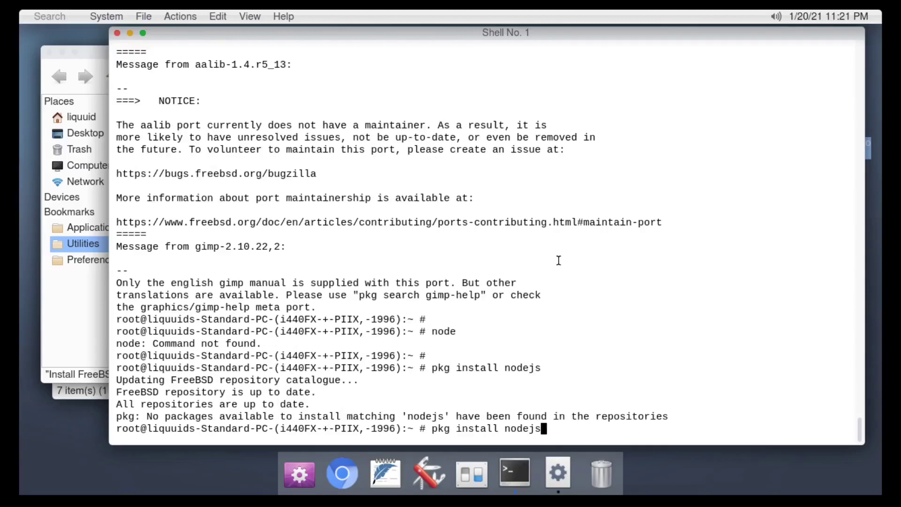
key("Return")
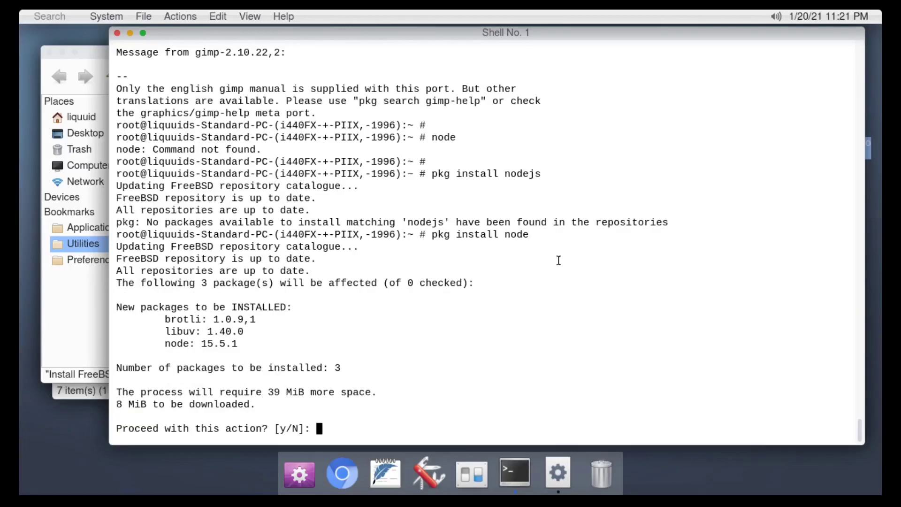
Search for nodejs in Chromium and open the Node.js website to view the download versions offered.
left_click(342, 474)
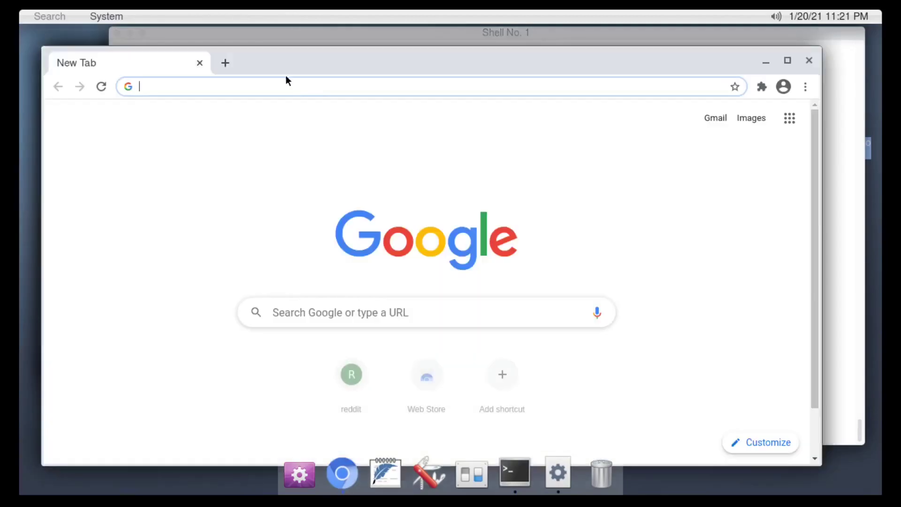
type("nodejs")
key("Return")
left_click(165, 240)
scroll(647, 250, "down", 2)
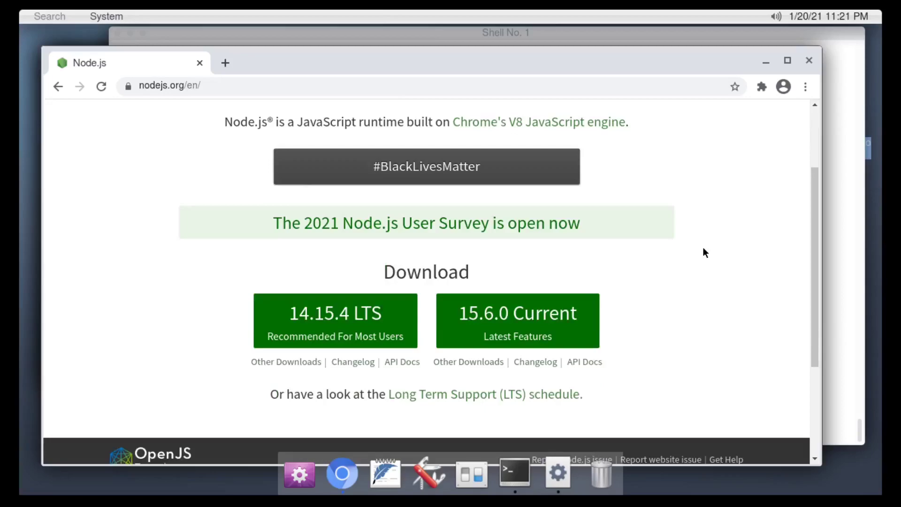